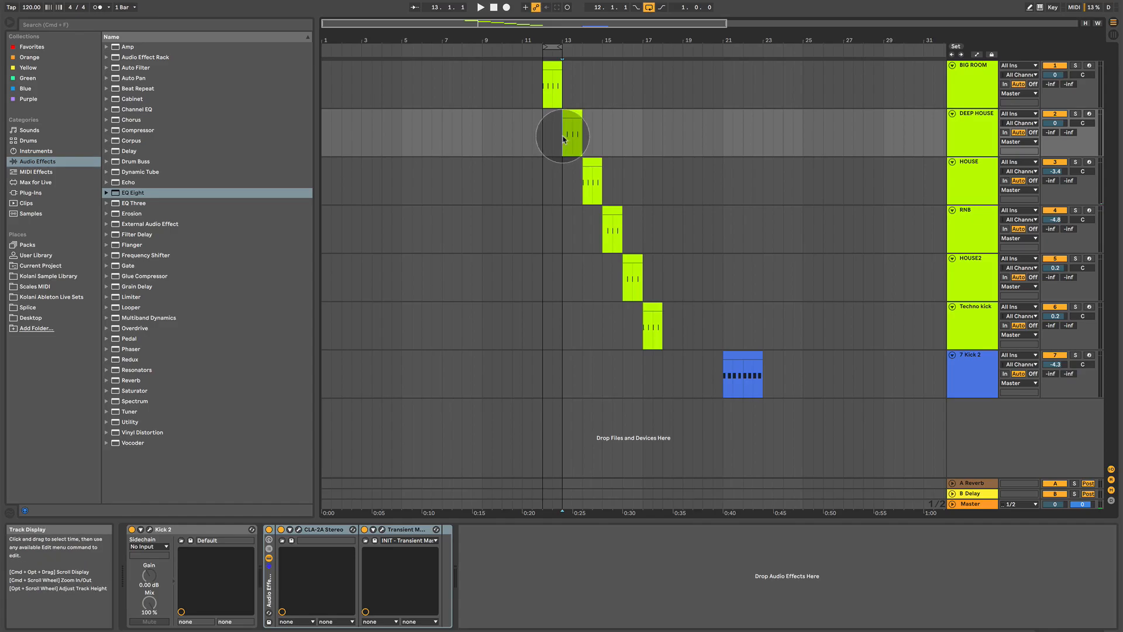
Loop the DEEP HOUSE clip over its one-bar length and play it back.
click(582, 138)
key(super+l)
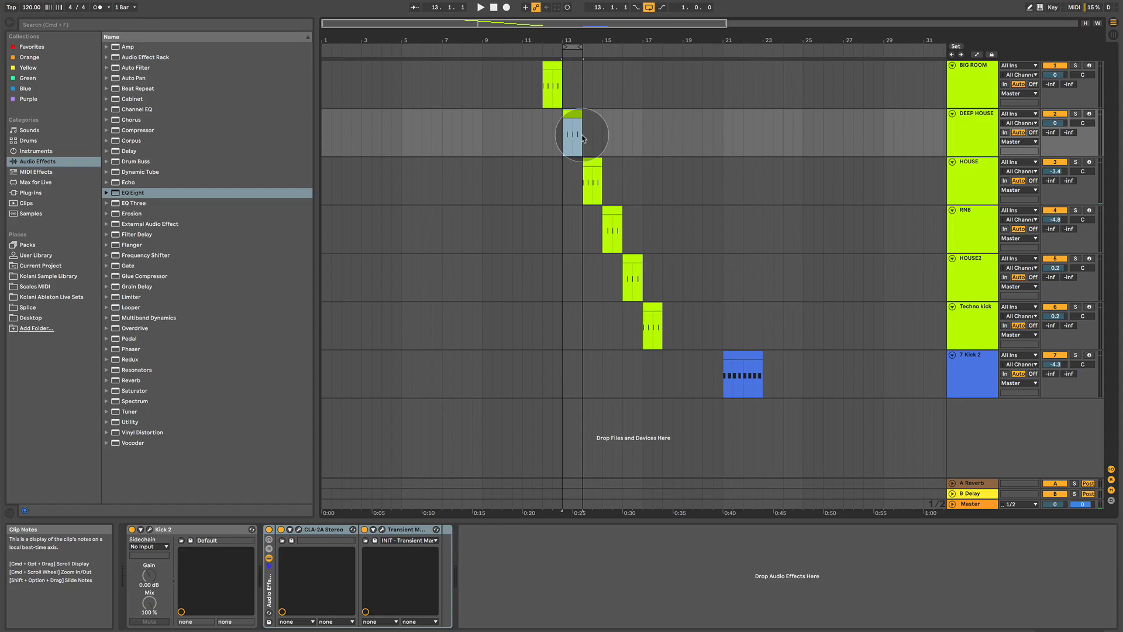
key(space)
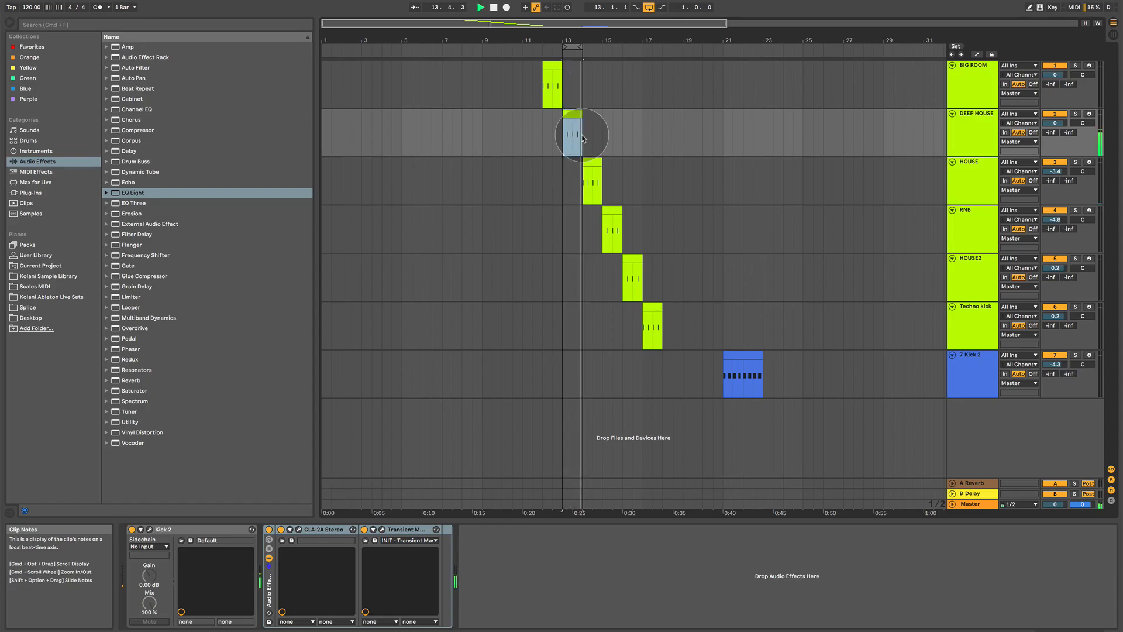
key(space)
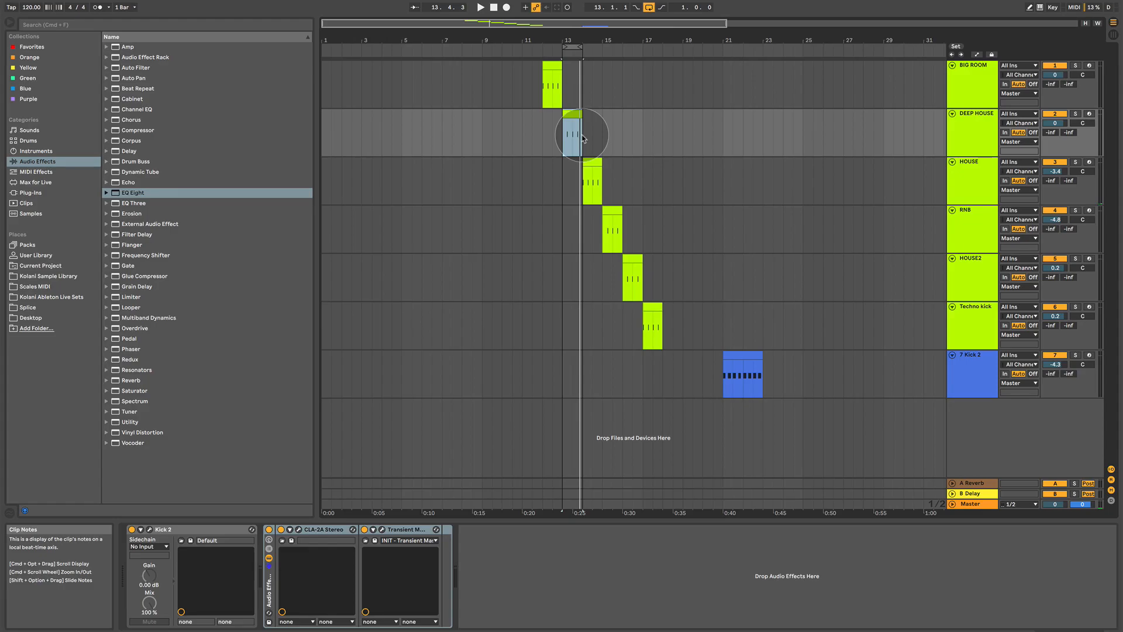
Open the Kick 2 instrument on the DEEP HOUSE track and move its window so the track list is accessible.
click(151, 530)
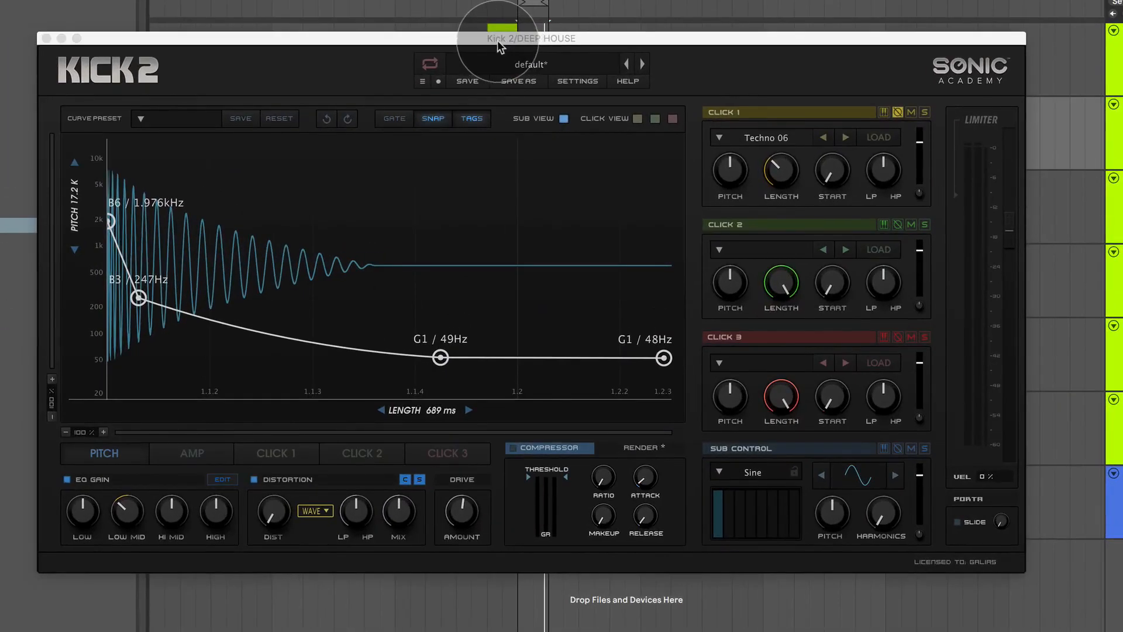
drag(497, 41, 508, 37)
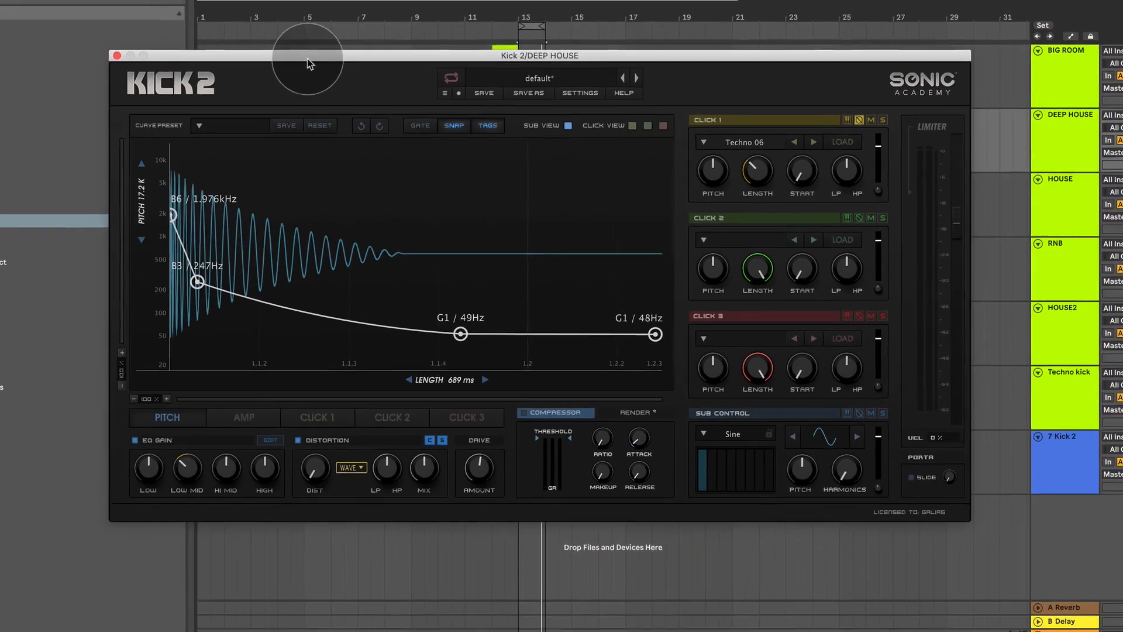
drag(285, 37, 469, 177)
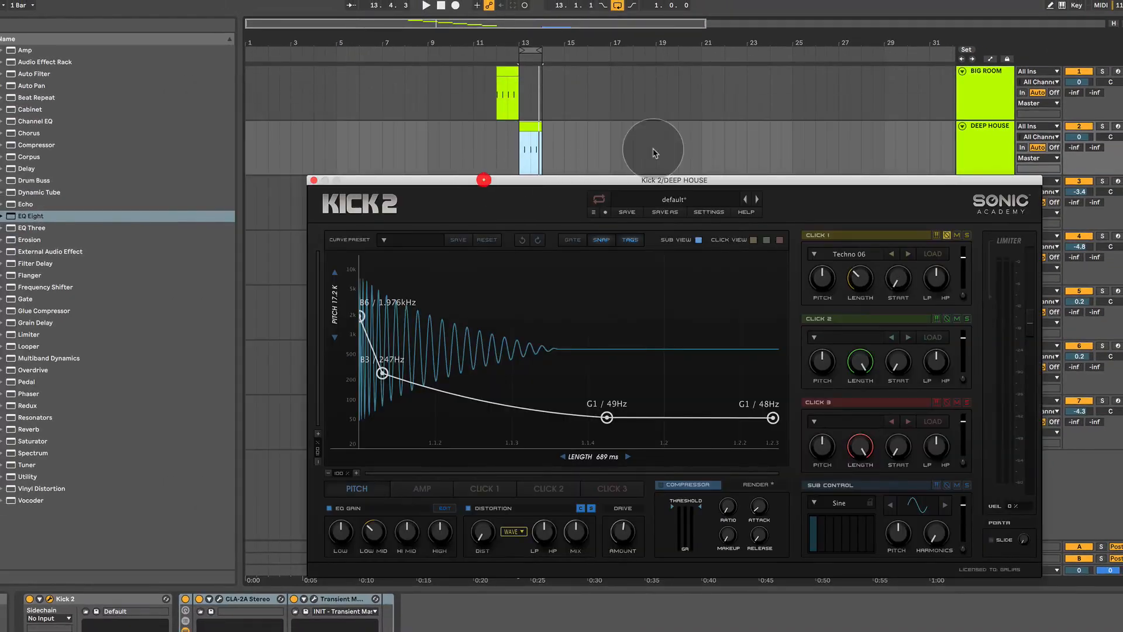
Inspect the pitch envelope in the BIG ROOM track's Kick 2 for comparison and close that plug-in window.
click(946, 98)
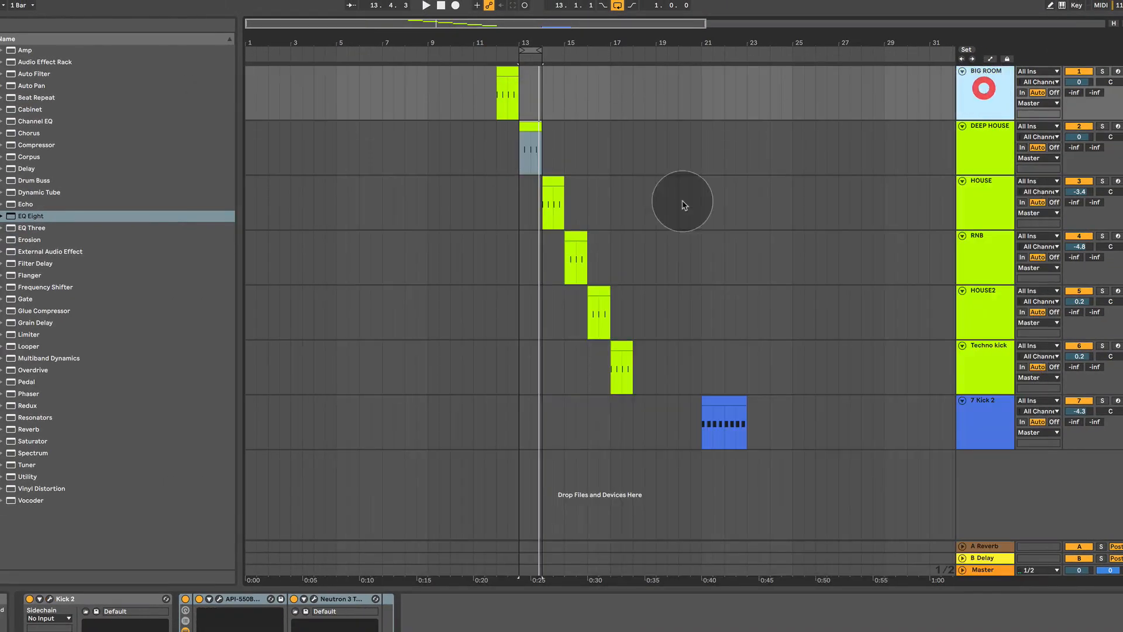
click(49, 598)
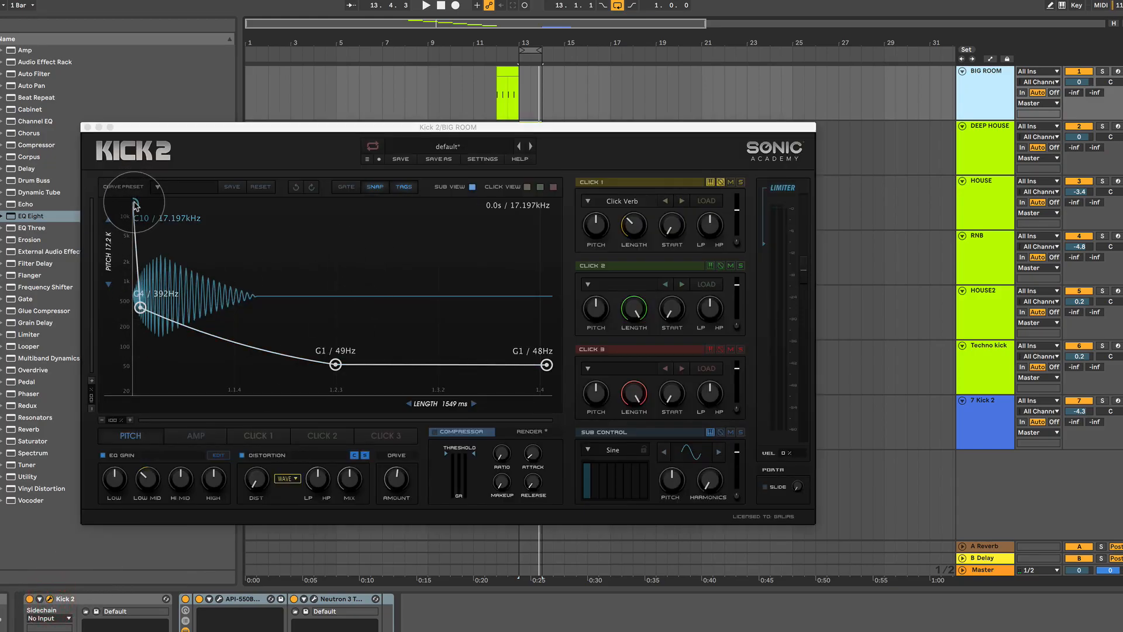
click(87, 127)
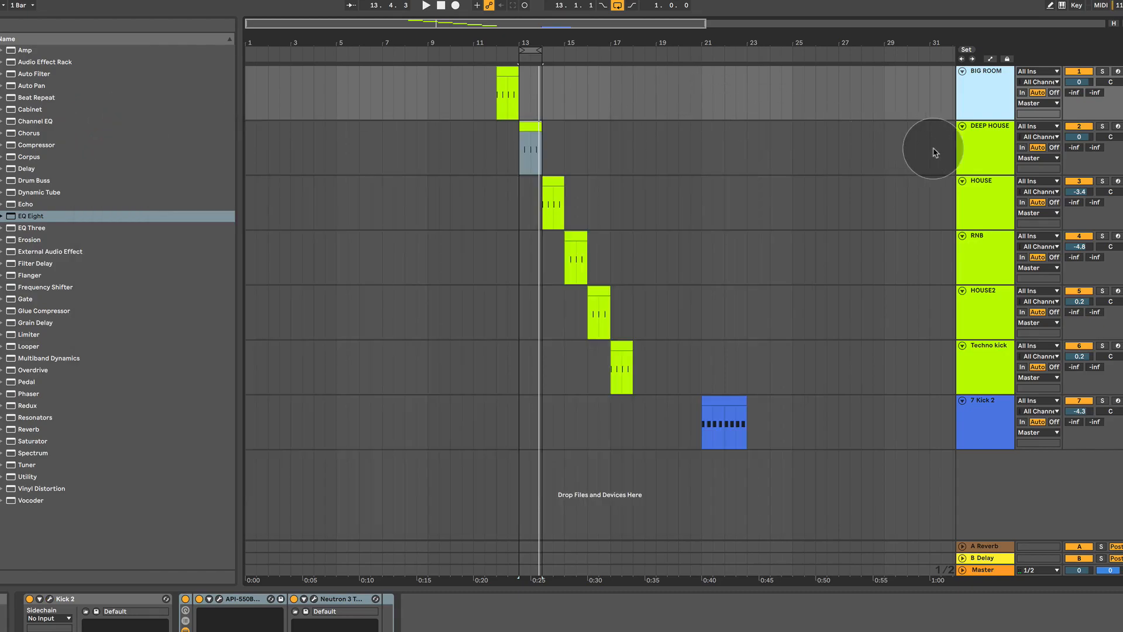
Reopen Kick 2 on the DEEP HOUSE track and lower its first pitch node to about 1.865 kHz (A#6).
click(975, 134)
drag(467, 181, 389, 129)
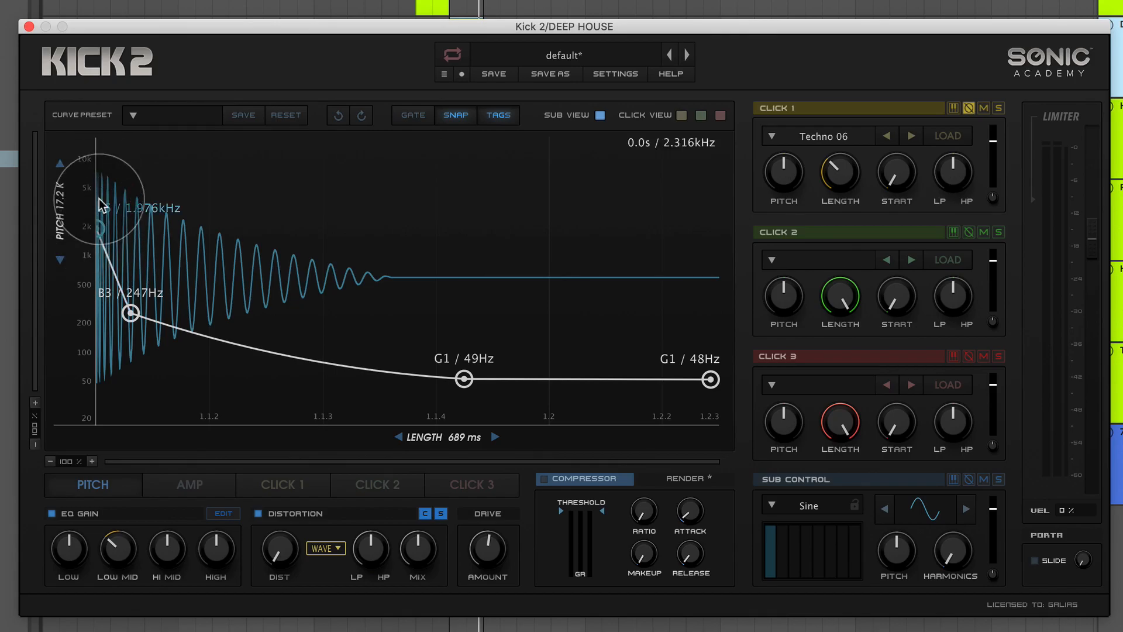
key(space)
mouse_move(103, 237)
mouse_down()
mouse_move(99, 194)
mouse_move(94, 265)
mouse_move(97, 233)
mouse_up()
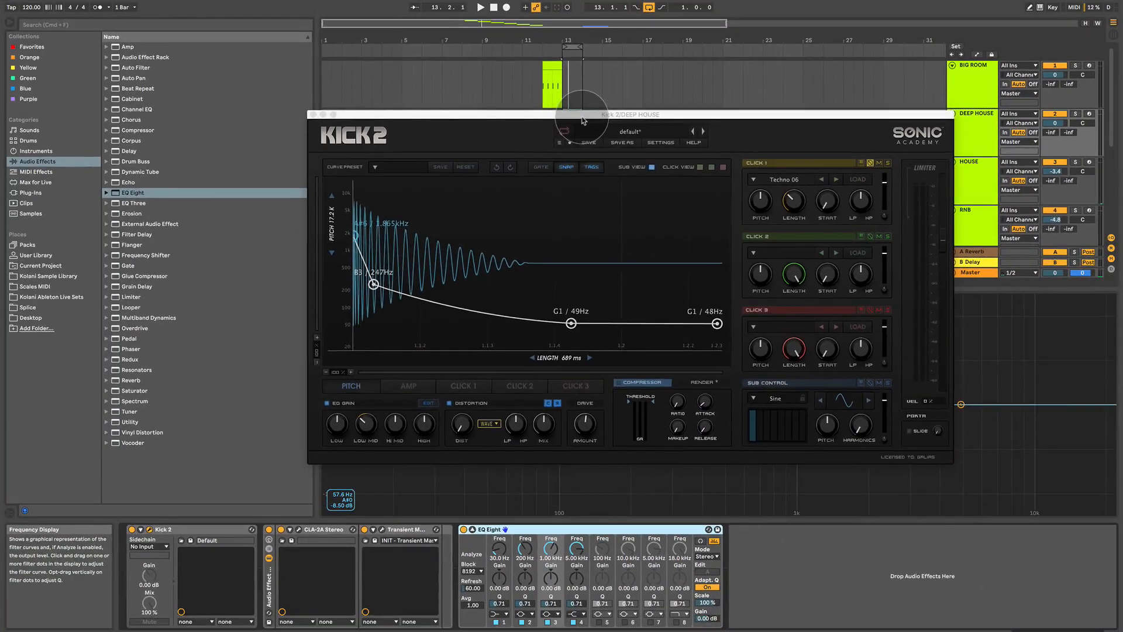
Play the DEEP HOUSE kick with the Kick 2 window moved clear of the EQ Eight spectrum.
drag(479, 26, 258, 0)
key(space)
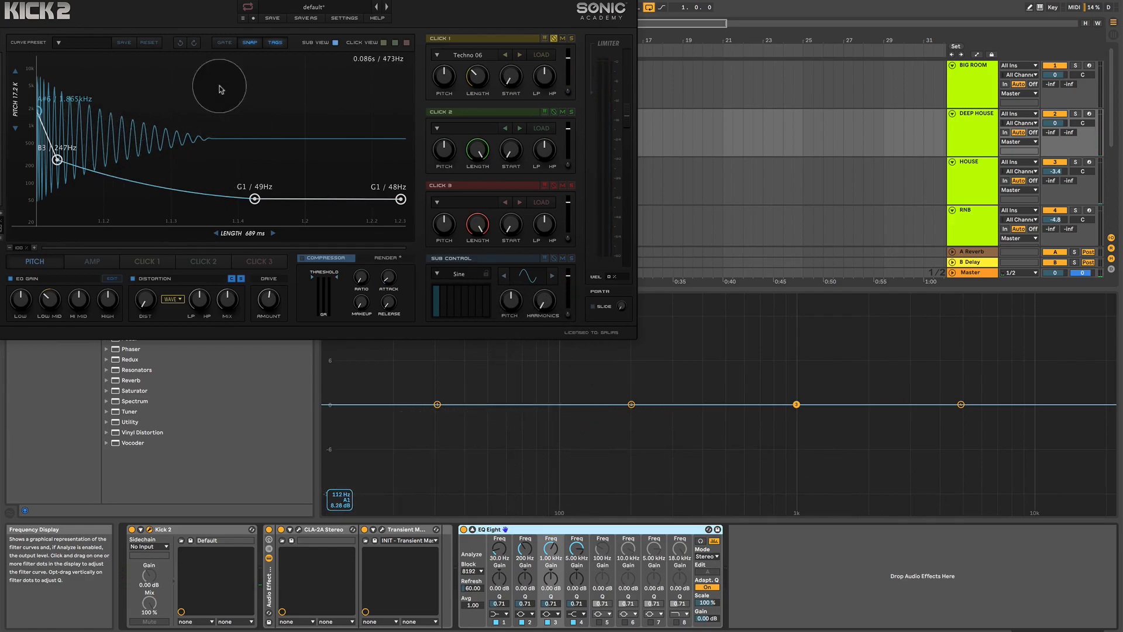
drag(215, 0, 443, 95)
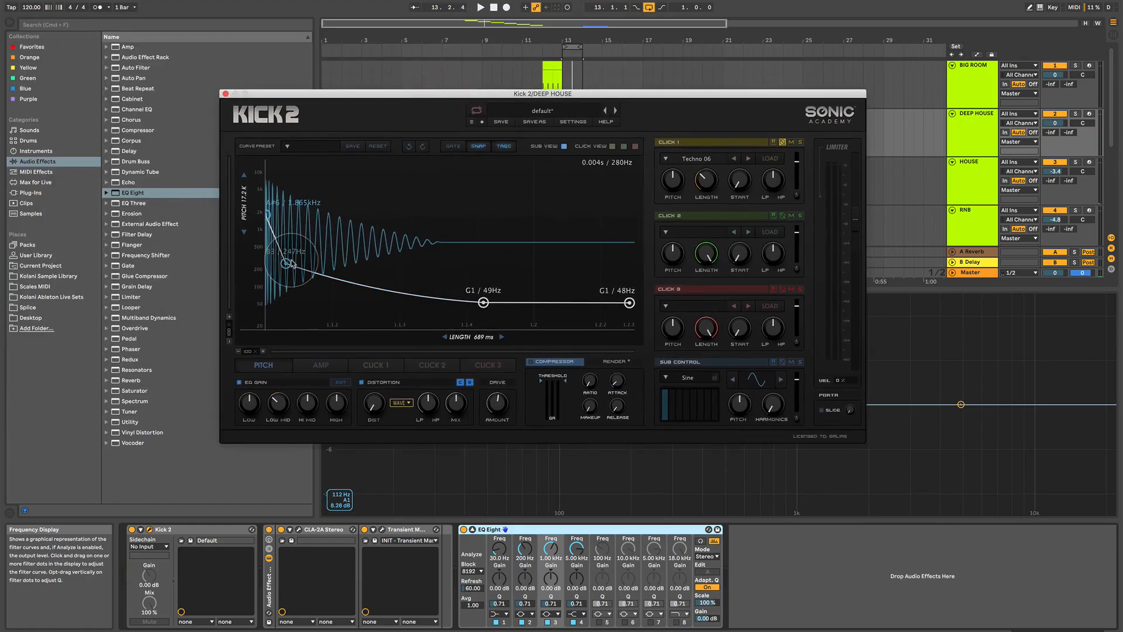
Try bending the pitch curve between the B3 and G1 nodes outward and play the kick against the EQ Eight spectrum.
drag(410, 295, 421, 261)
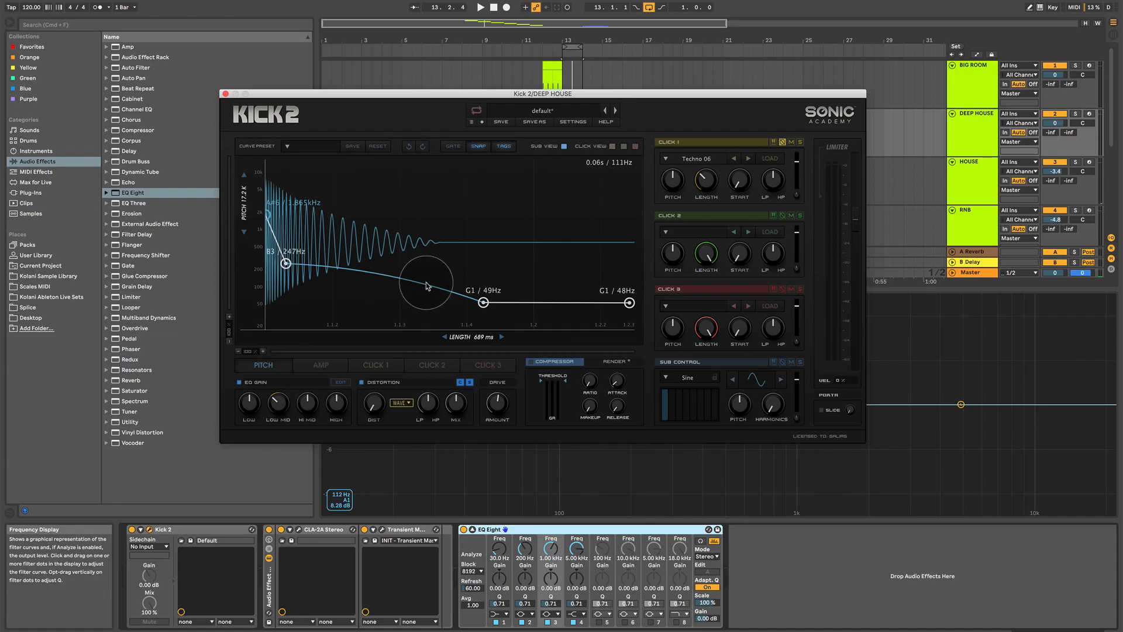
key(space)
drag(422, 93, 363, 458)
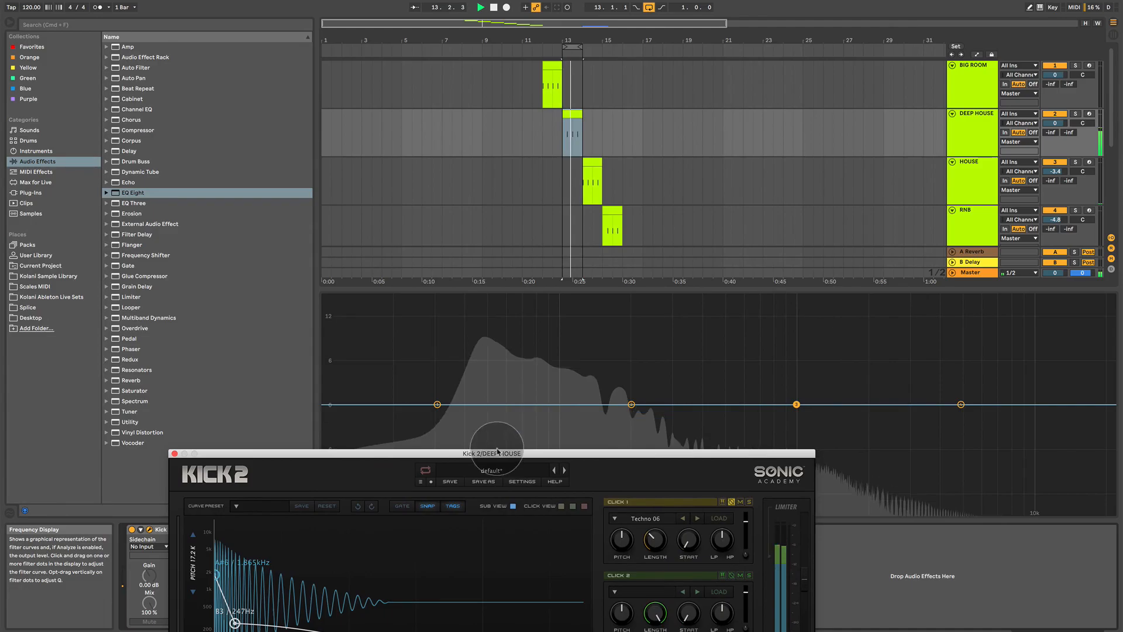
drag(497, 458, 432, 53)
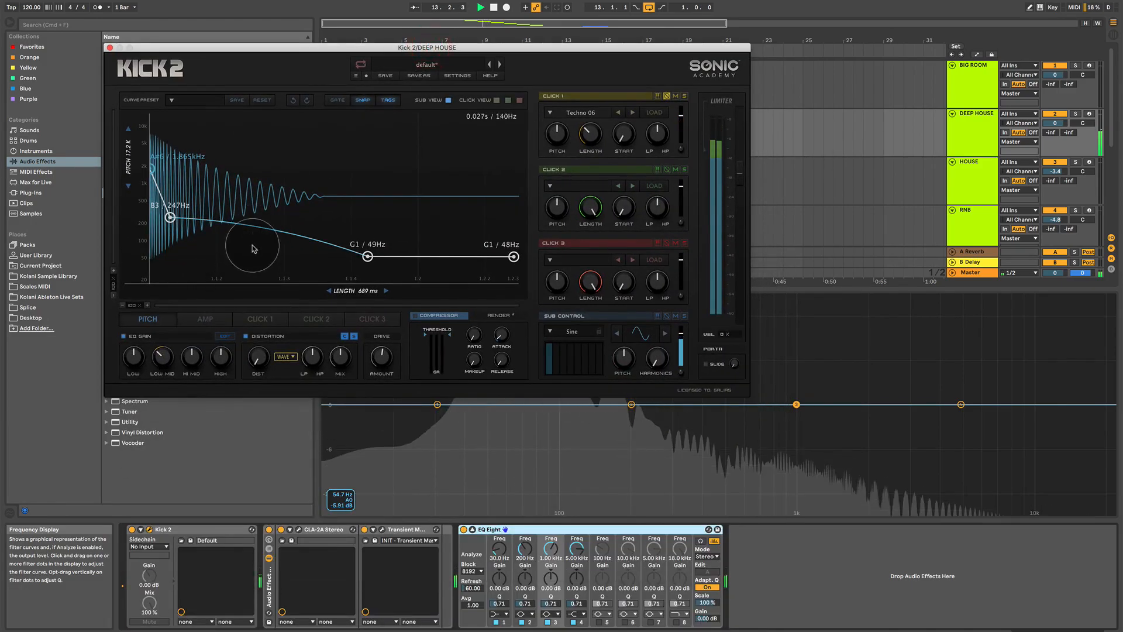
Bend the pitch curve between the B3 and G1 nodes back inward and listen to the kick.
mouse_move(250, 272)
mouse_down()
mouse_move(250, 238)
mouse_move(262, 235)
mouse_move(256, 262)
mouse_up()
key(space)
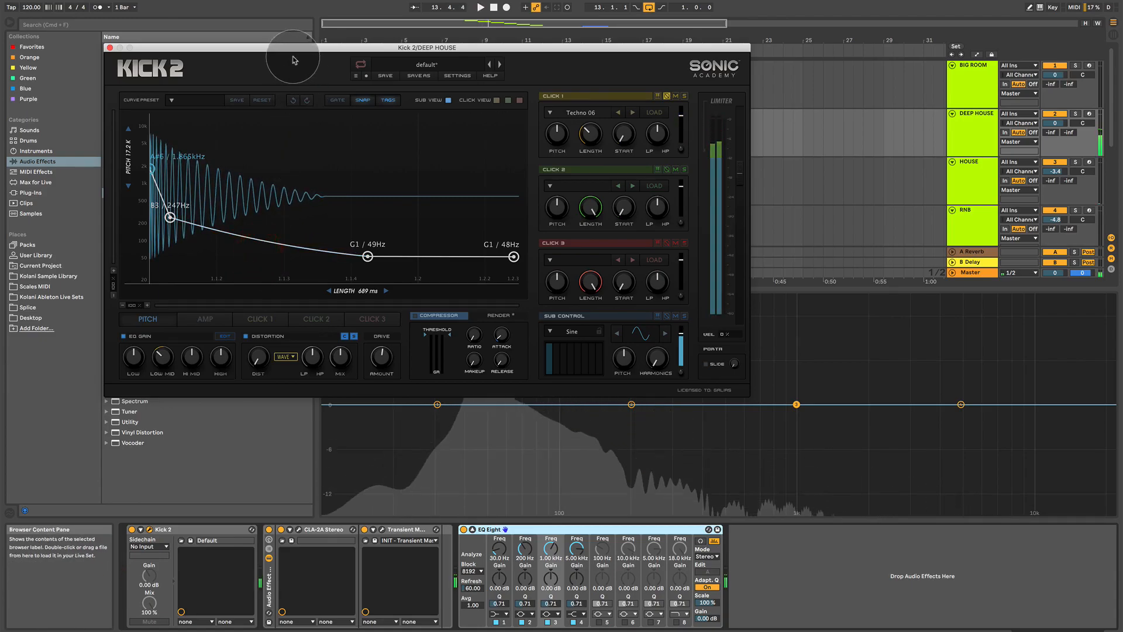
key(space)
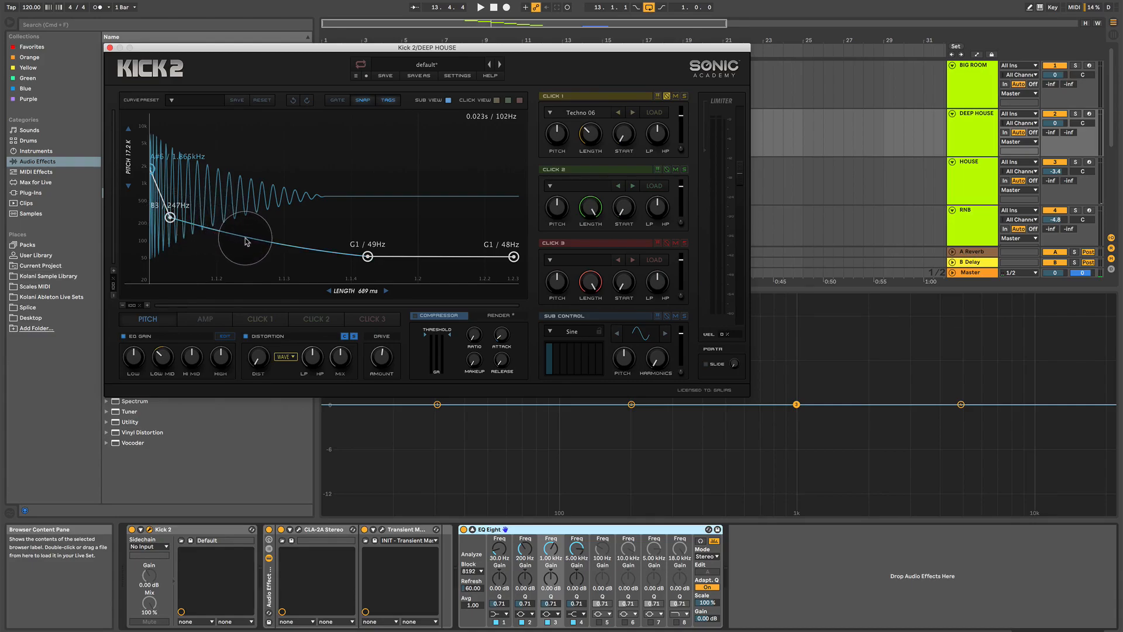
Compare an outward bend of the B3-to-G1 pitch curve with the inward one, return it to the inward shape and play the kick.
drag(247, 237, 247, 225)
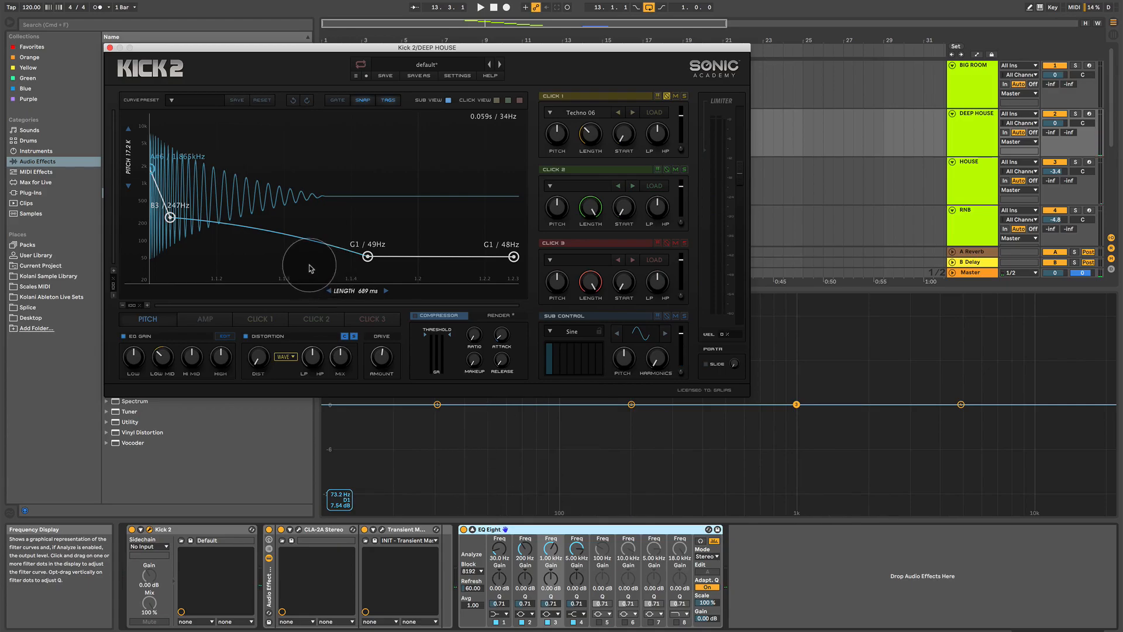
drag(285, 241, 249, 239)
key(space)
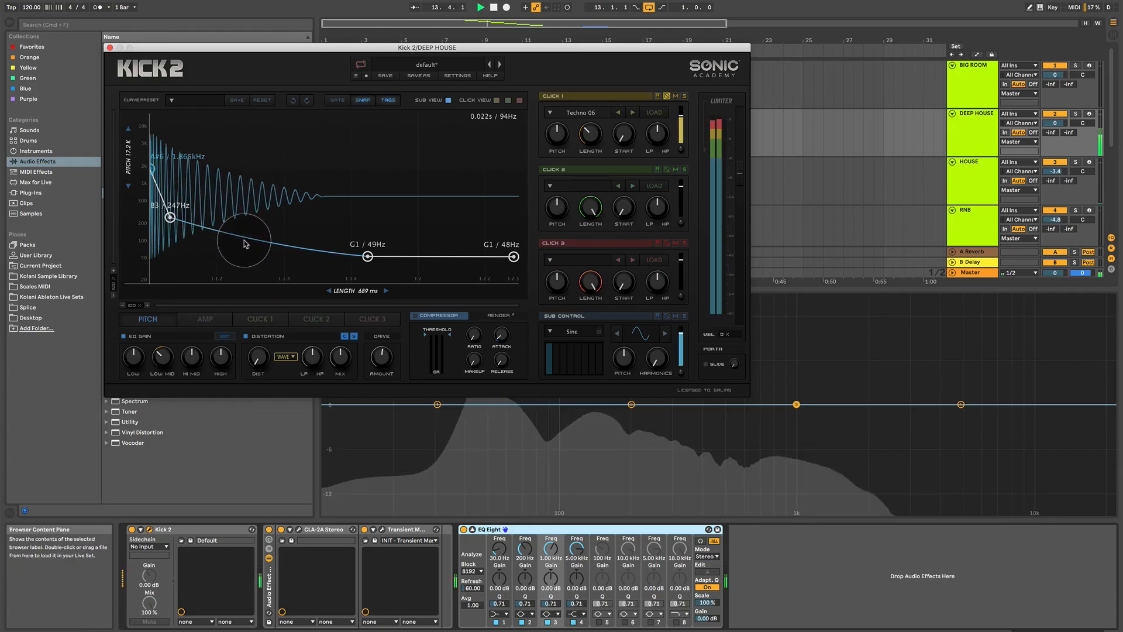
click(243, 244)
key(space)
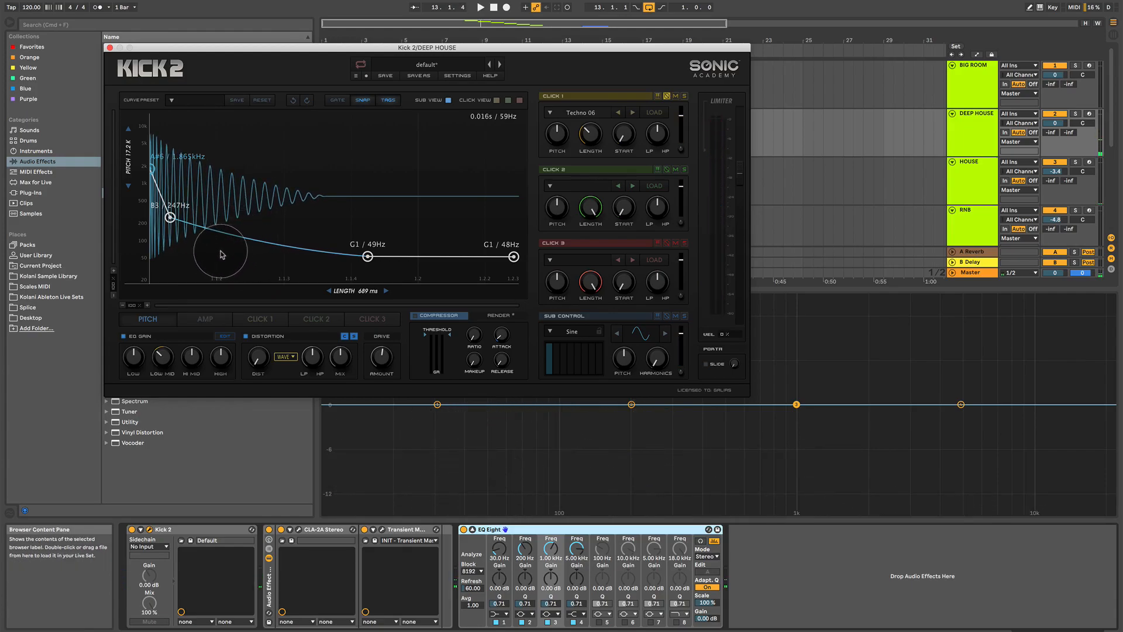
Display the kick's amp envelope and shift the zero-level node at the end of its decay slightly earlier.
click(205, 319)
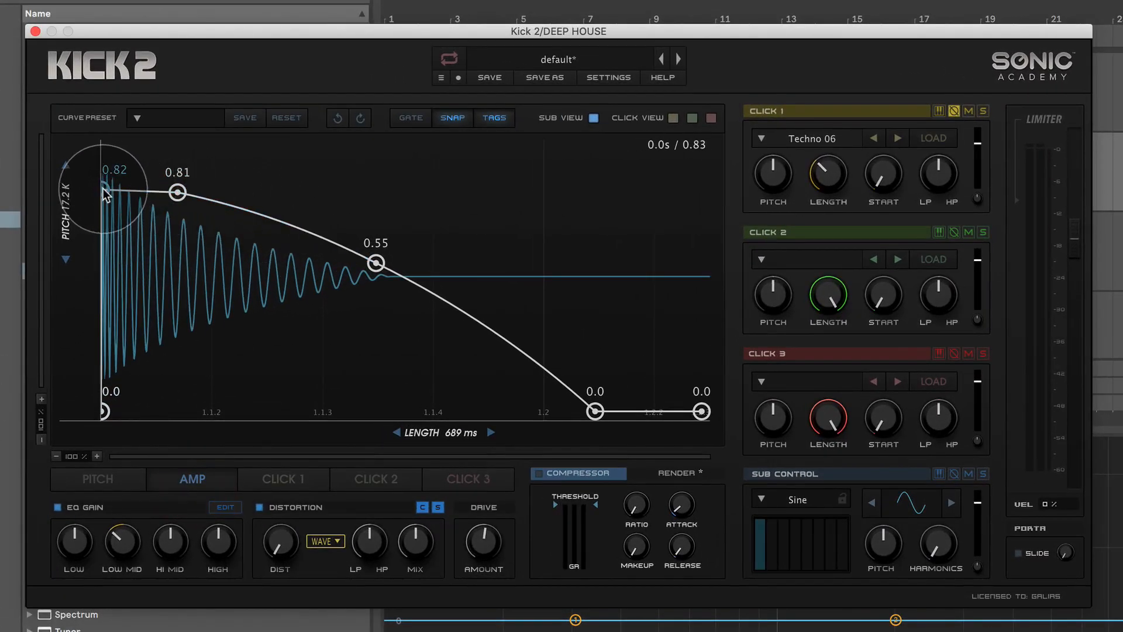
click(98, 479)
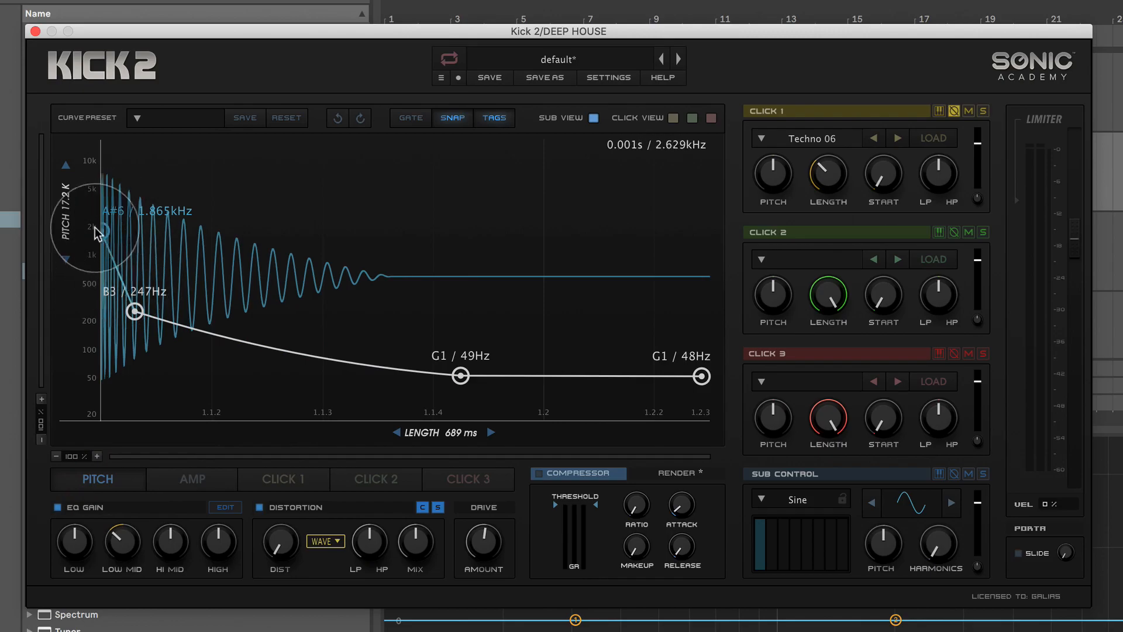
click(202, 475)
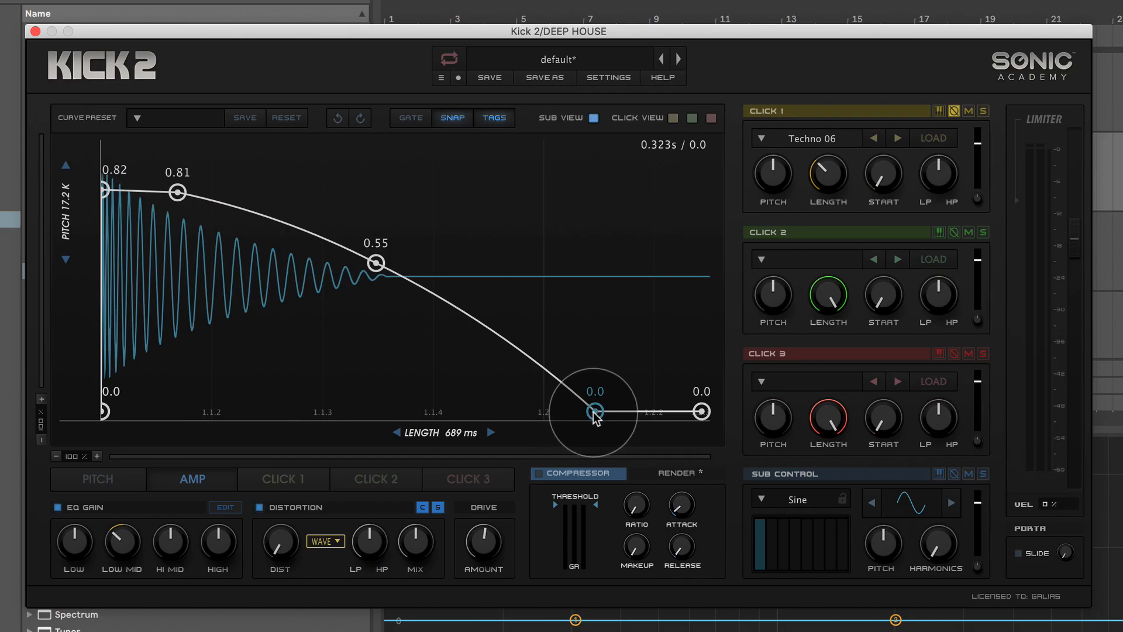
drag(595, 412, 578, 437)
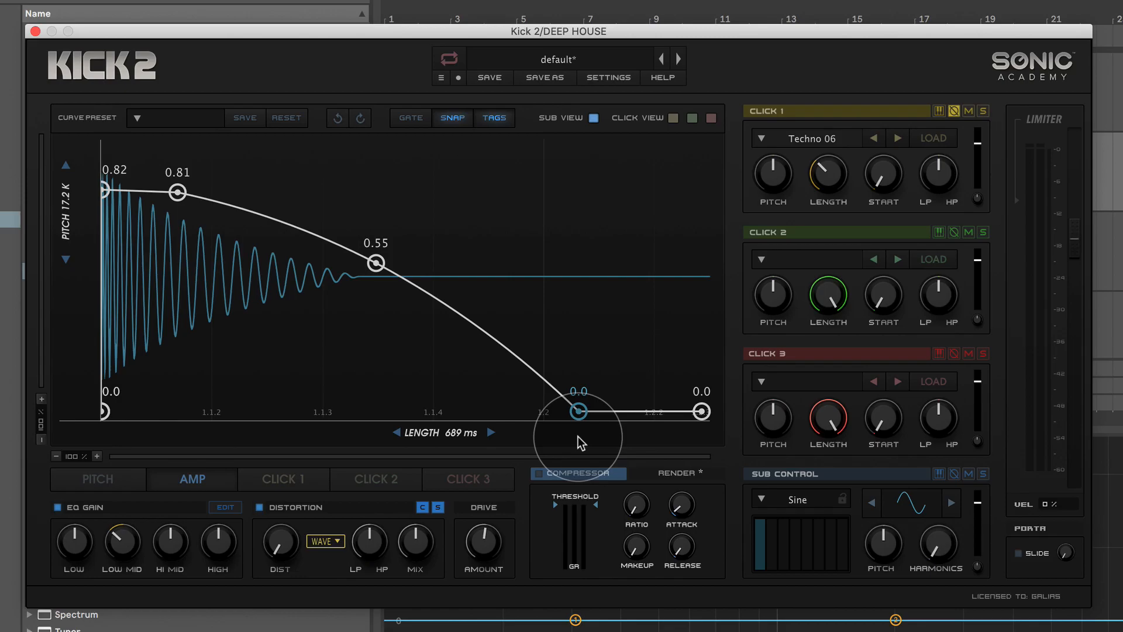
mouse_move(578, 412)
mouse_down()
mouse_move(532, 415)
mouse_move(518, 430)
mouse_move(608, 446)
mouse_move(592, 411)
mouse_up()
click(518, 433)
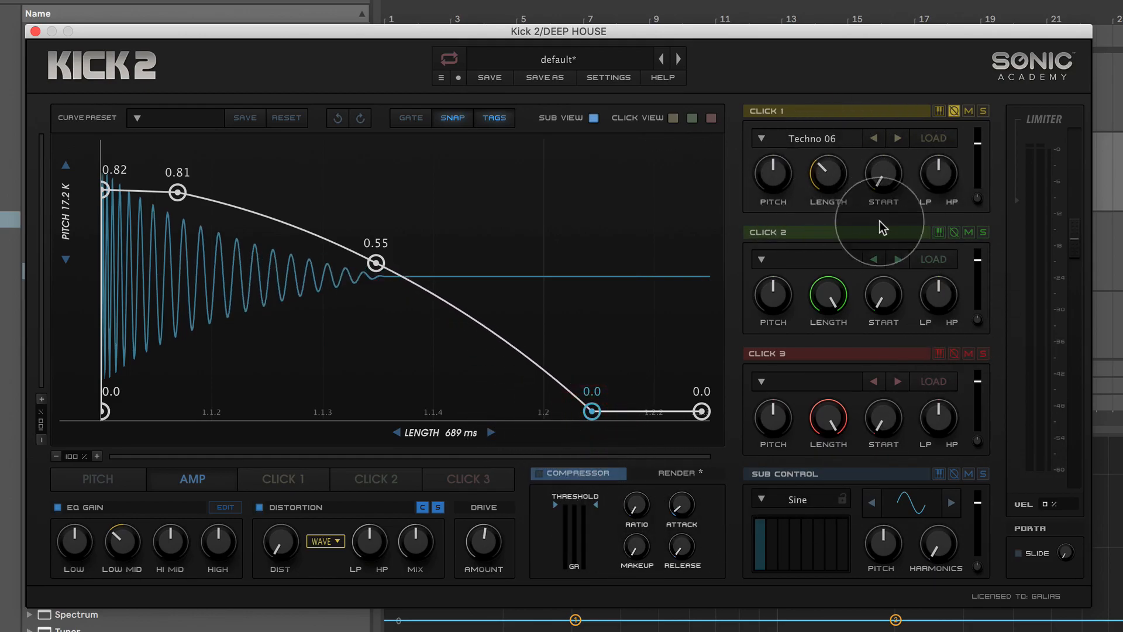
Solo the Click 1 layer of the DEEP HOUSE kick, play it against the EQ Eight spectrum and close Kick 2.
click(984, 111)
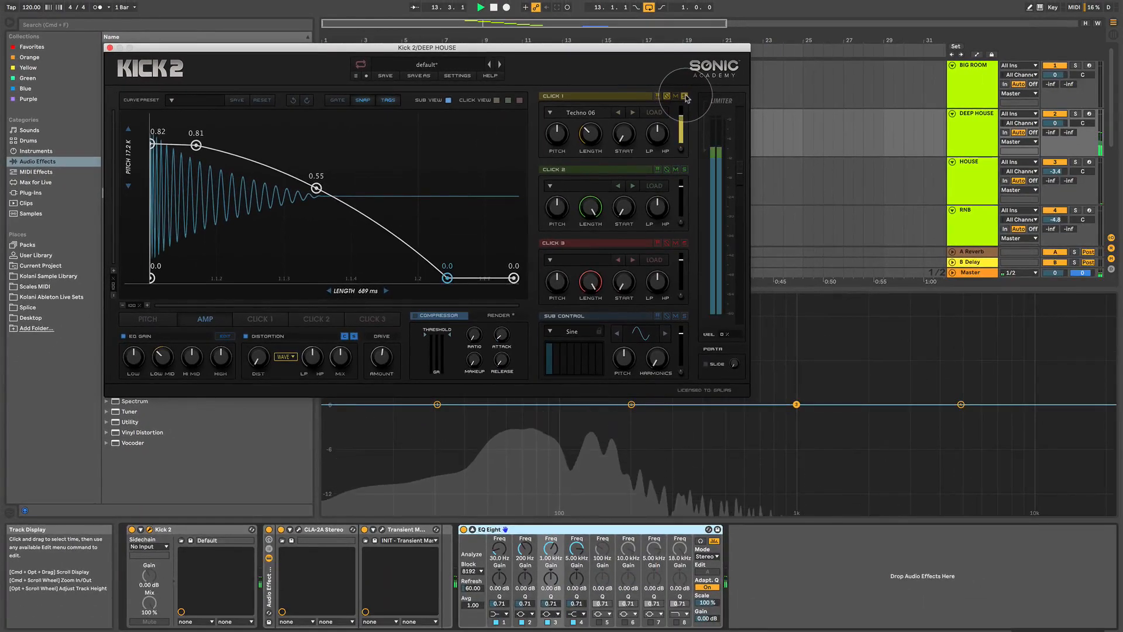
drag(577, 47, 948, 484)
key(space)
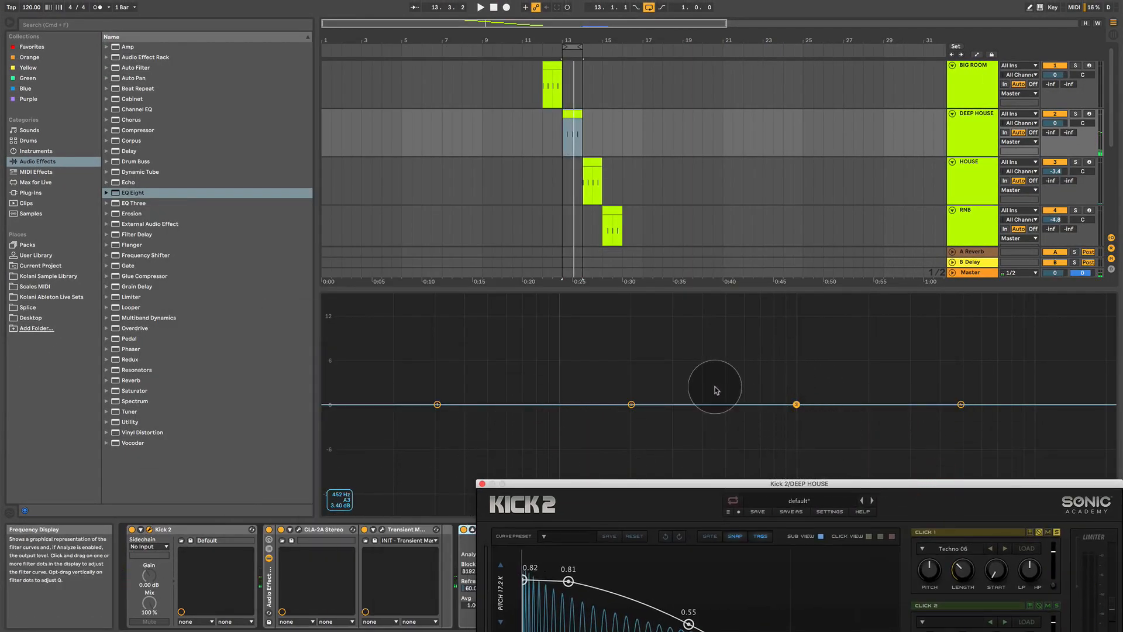
drag(596, 483, 288, 8)
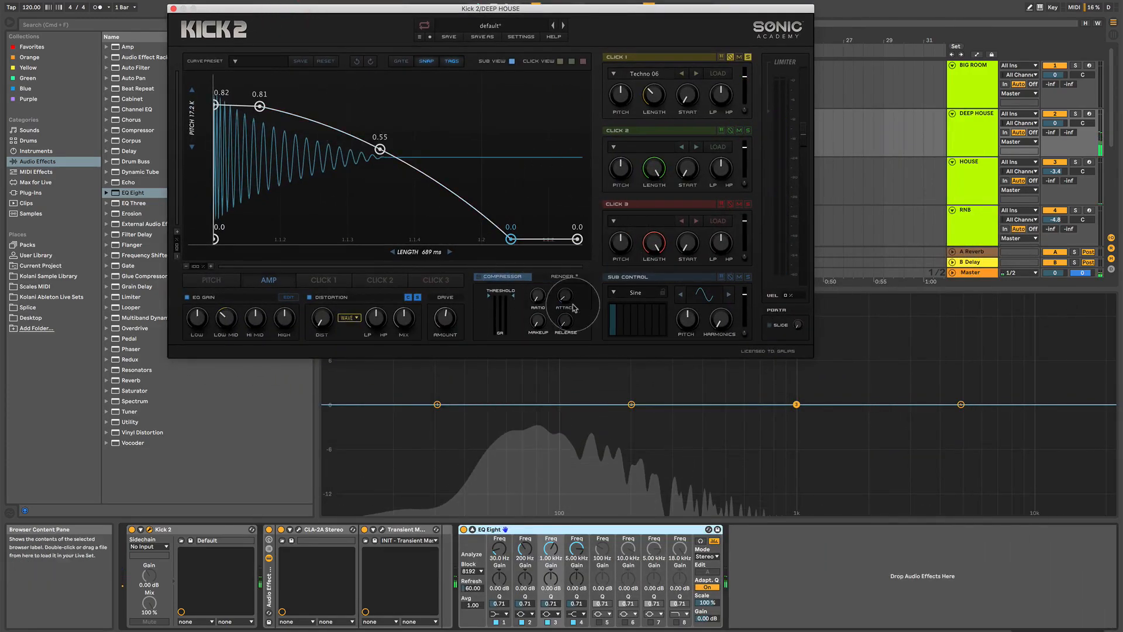
key(space)
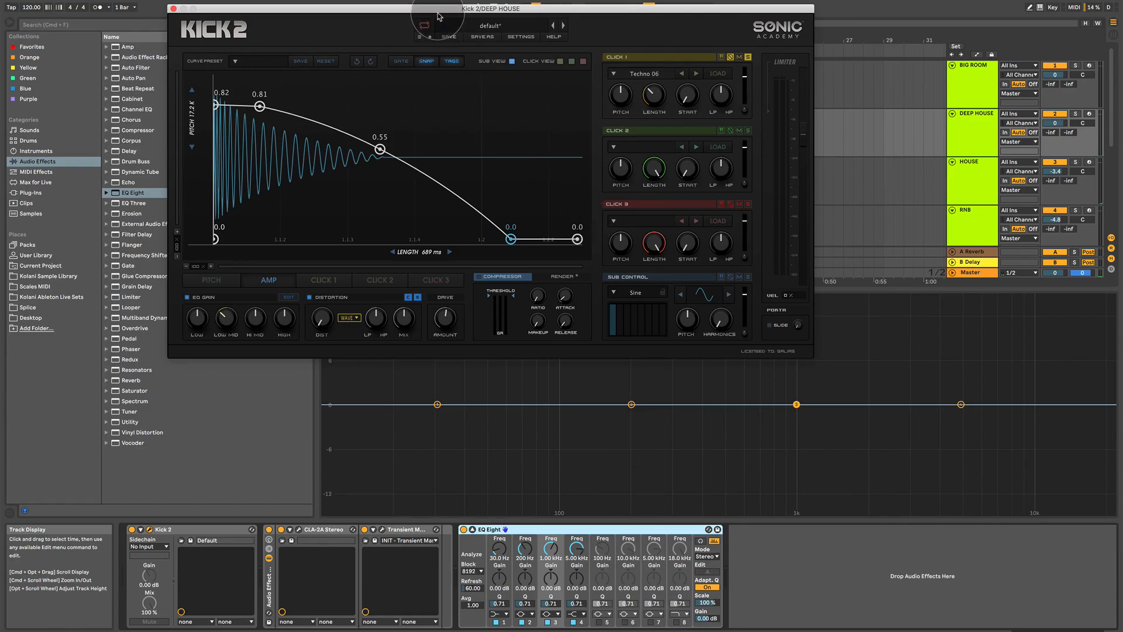
drag(438, 9, 499, 160)
click(235, 160)
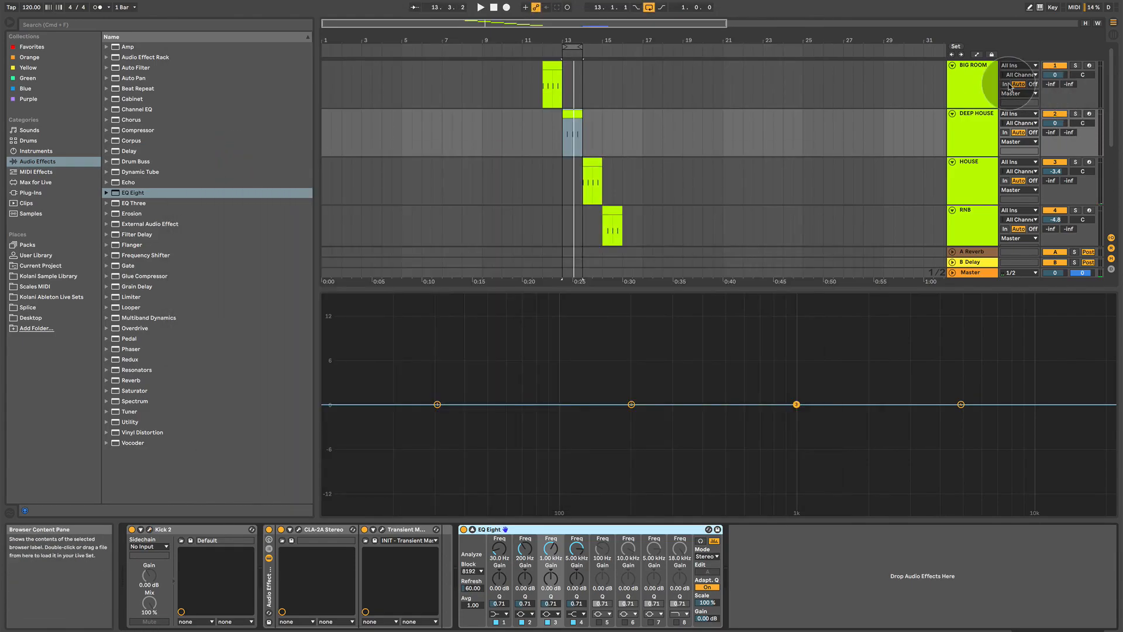
Audition the soloed Click 1 layer in the BIG ROOM track's Kick 2, unsolo it and close the plug-in.
click(986, 82)
click(542, 87)
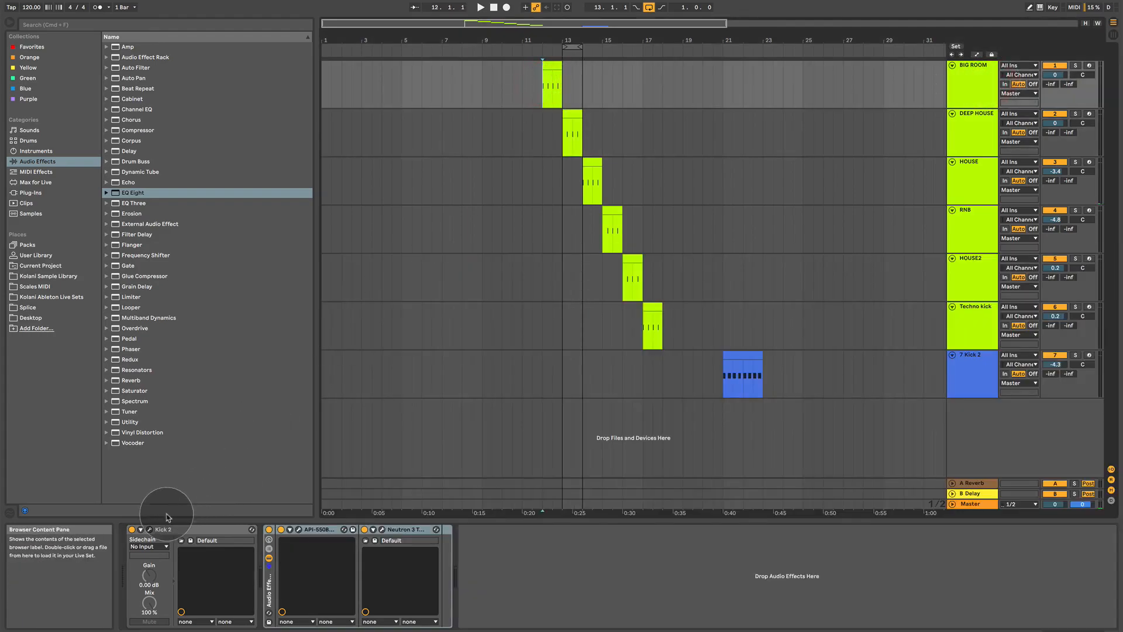
click(150, 530)
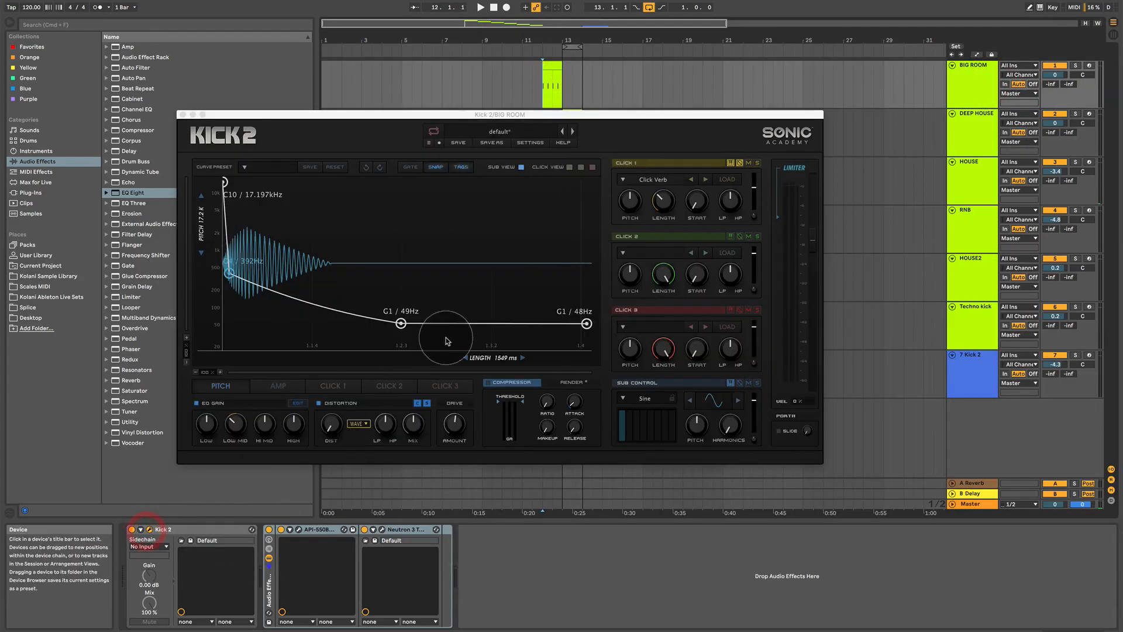
click(758, 163)
key(space)
key(space)
click(758, 165)
click(182, 115)
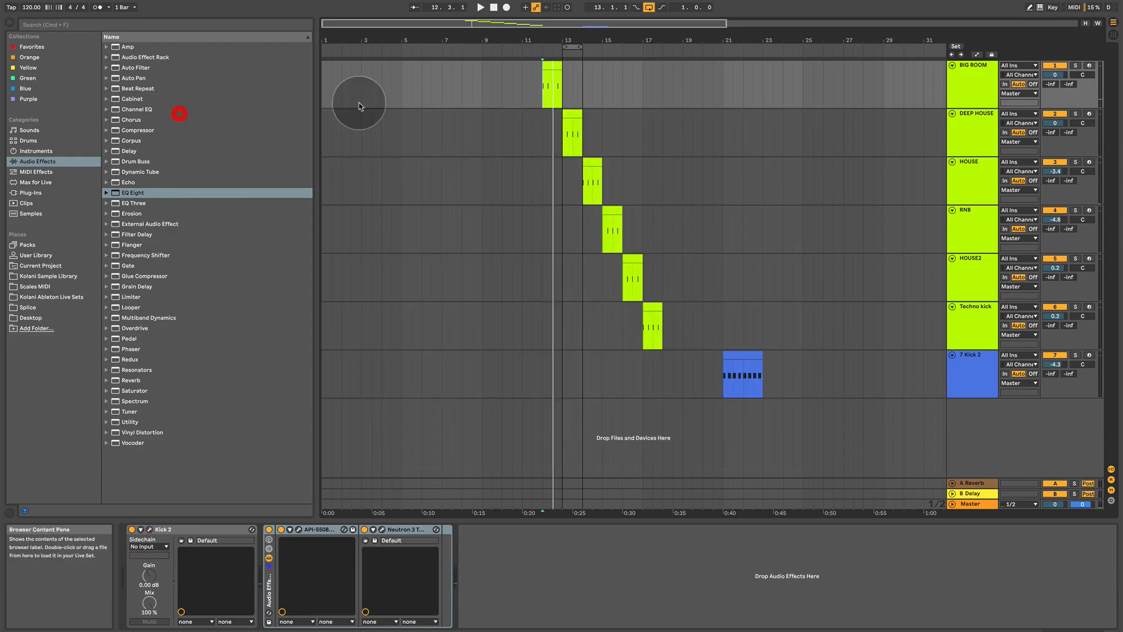
Examine the Click 1 envelope in the DEEP HOUSE track's Kick 2 and close the plug-in.
click(565, 138)
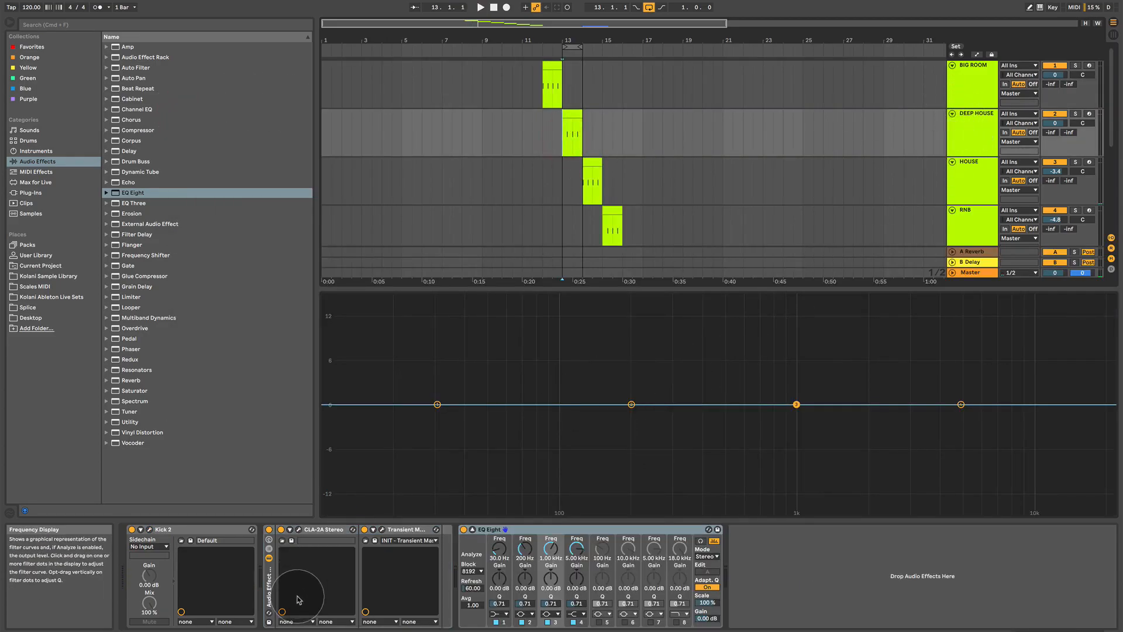
click(149, 530)
drag(647, 166, 593, 121)
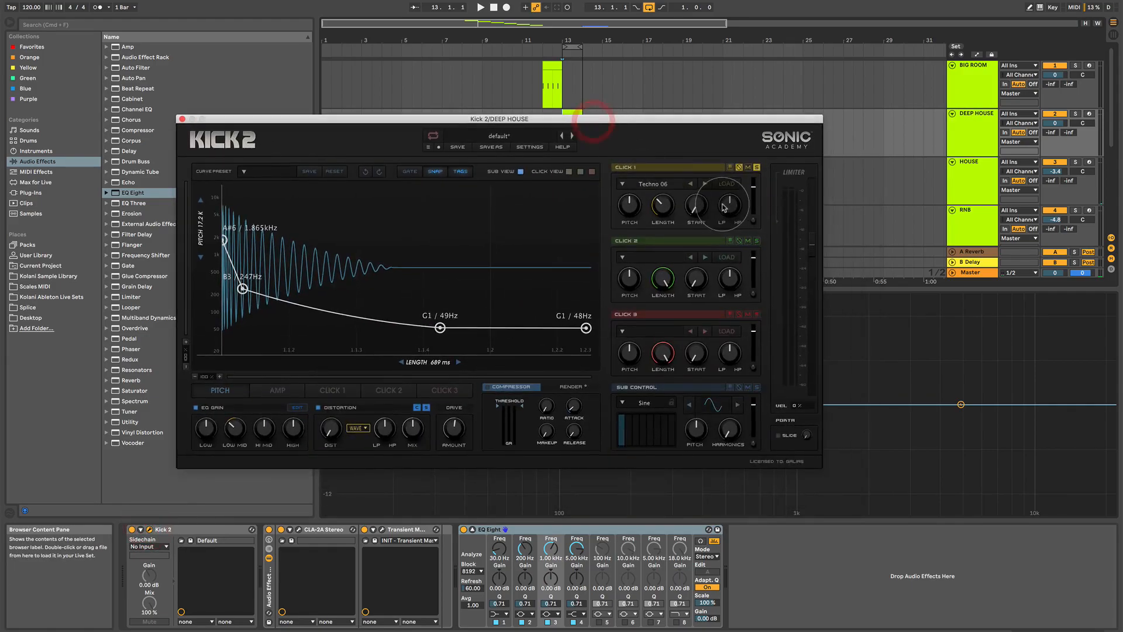
click(328, 390)
click(224, 189)
click(208, 378)
mouse_move(208, 387)
mouse_down()
mouse_move(214, 371)
mouse_move(215, 393)
mouse_up()
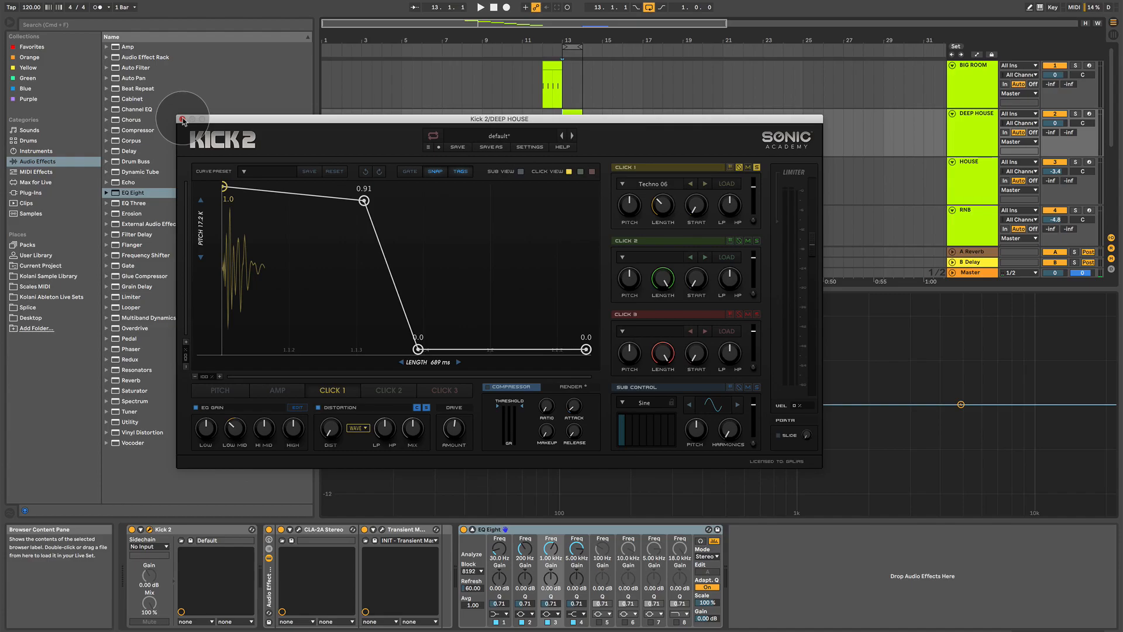
click(182, 120)
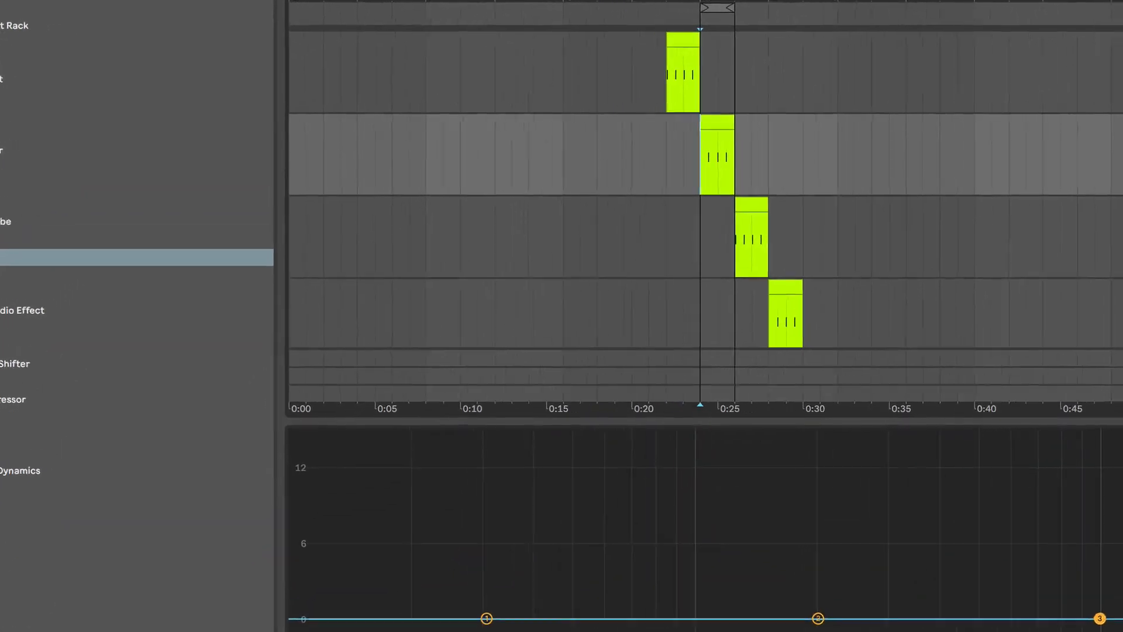
Show the DEEP HOUSE track's CLA-2A Stereo compressor and briefly review the pitch envelope in Kick 2.
click(299, 531)
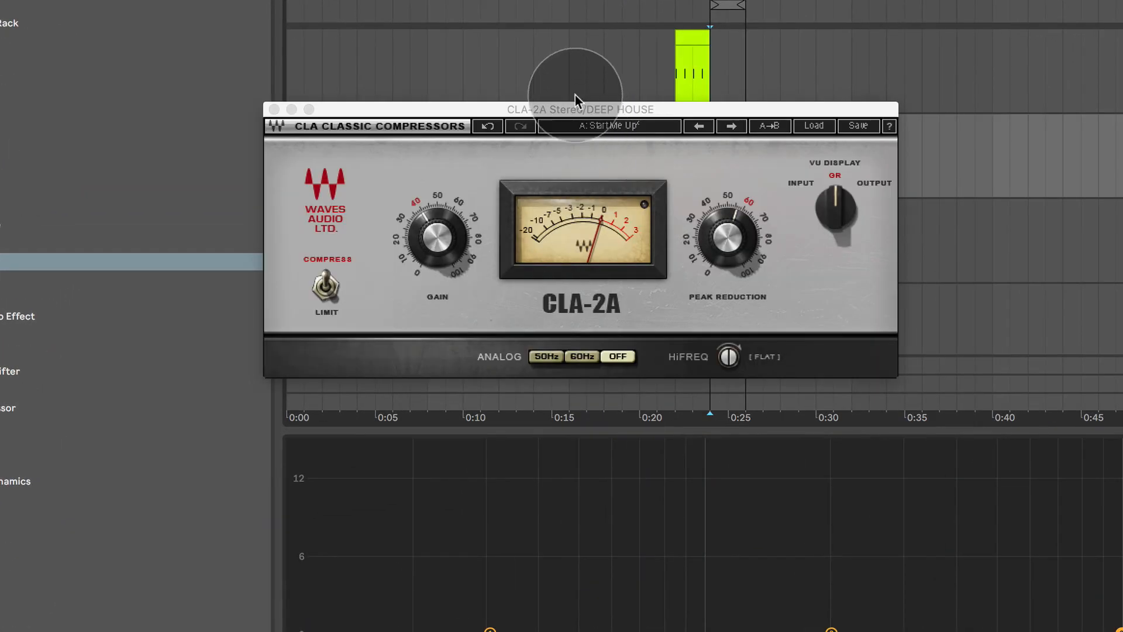
drag(572, 110, 590, 129)
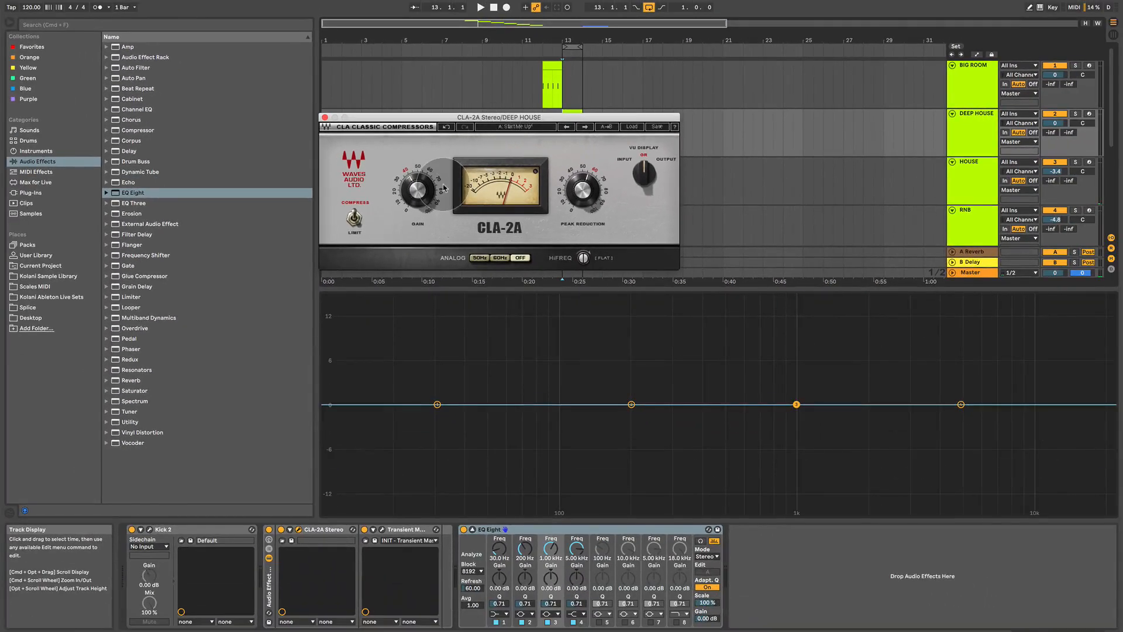
click(150, 529)
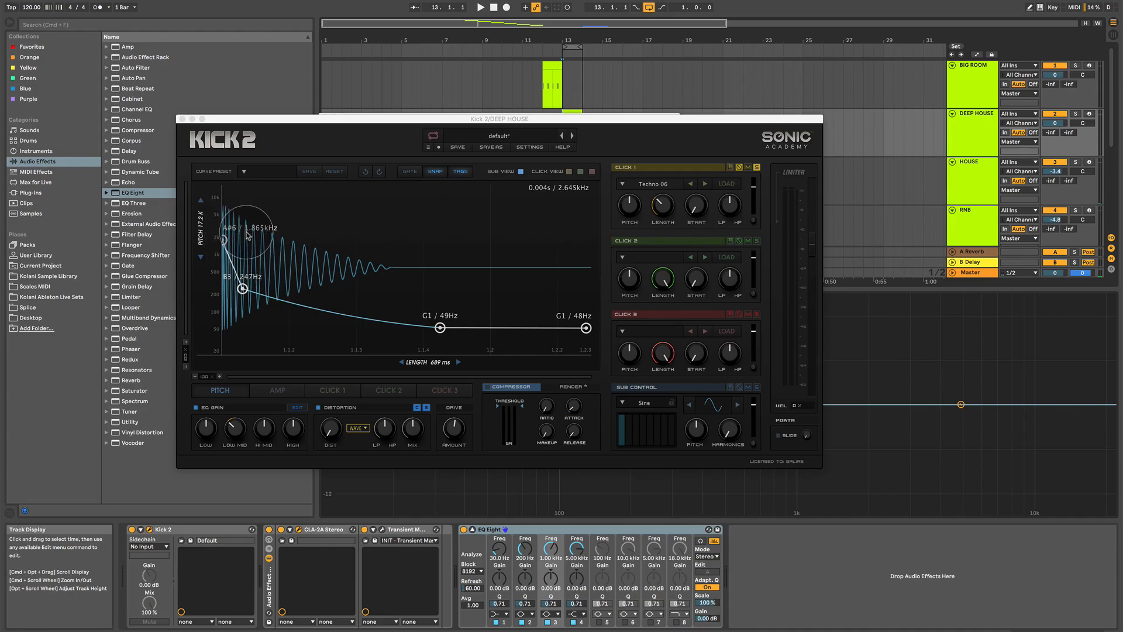
click(182, 119)
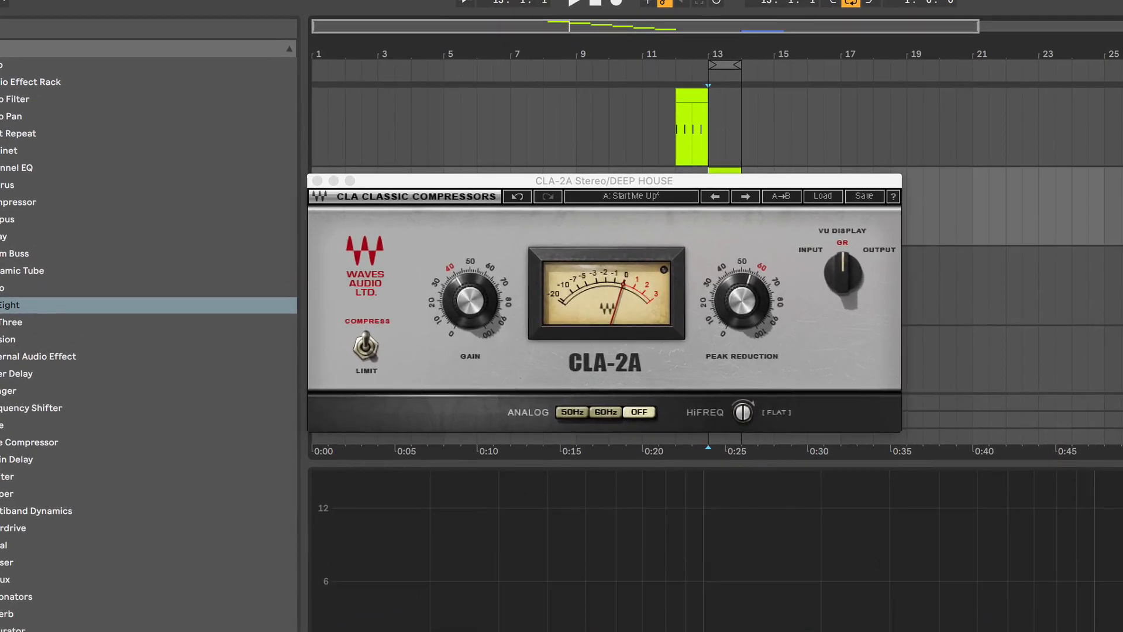
Show the Transient Master plug-in on the DEEP HOUSE track, inspect its Attack control and close it.
click(673, 631)
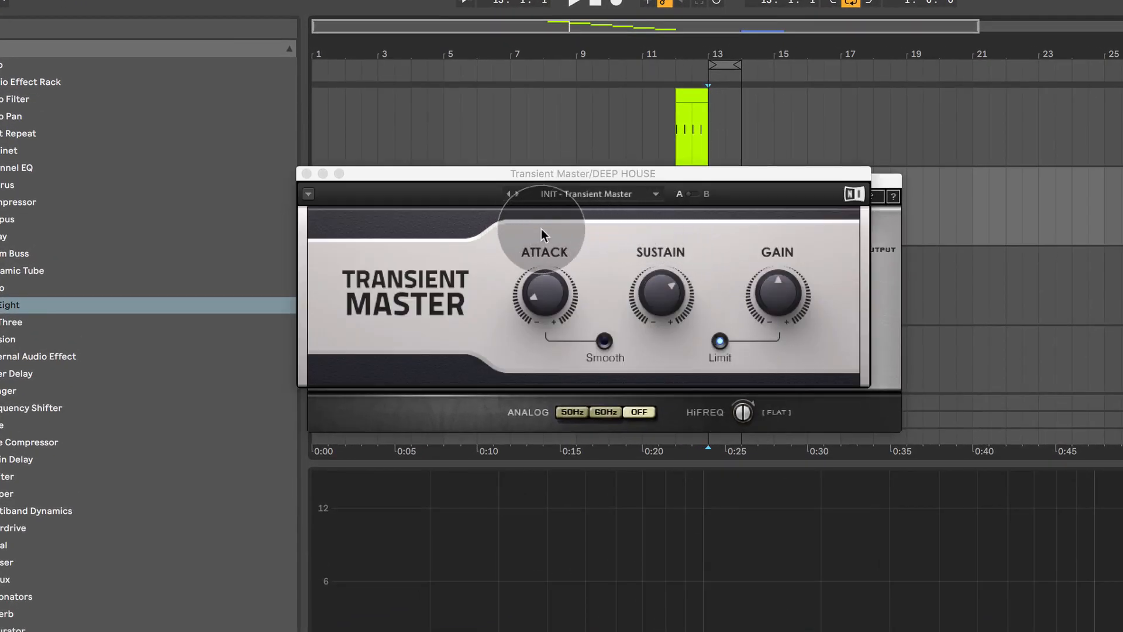
drag(542, 287, 546, 357)
drag(443, 175, 492, 347)
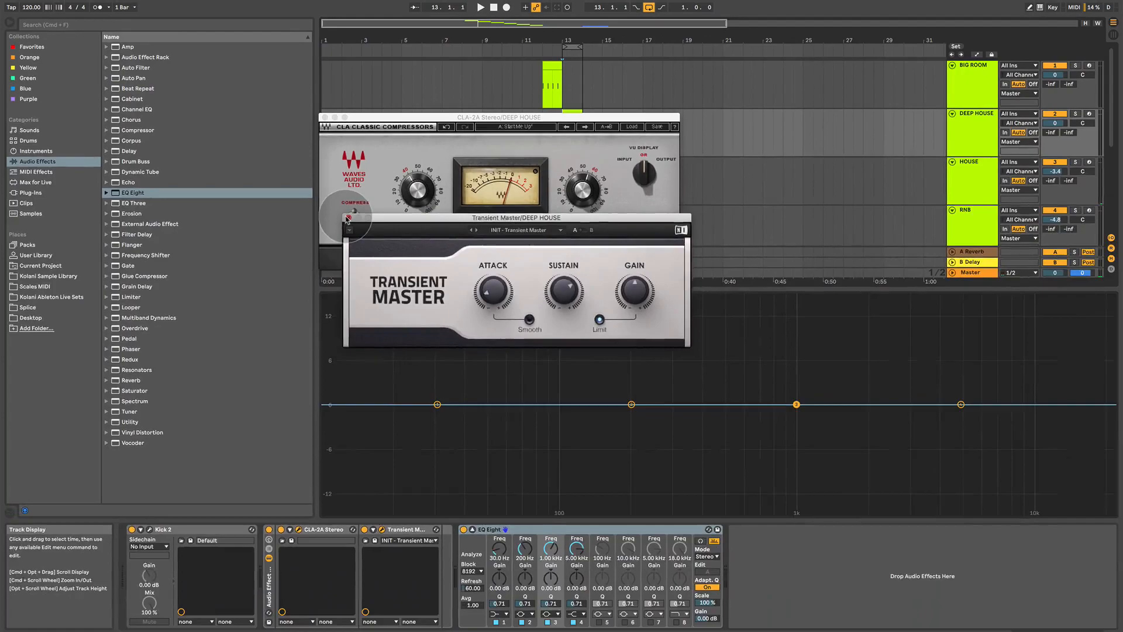
click(348, 220)
Bypass Transient Master and compare the playing kick with CLA-2A off and on, leaving CLA-2A active.
click(364, 529)
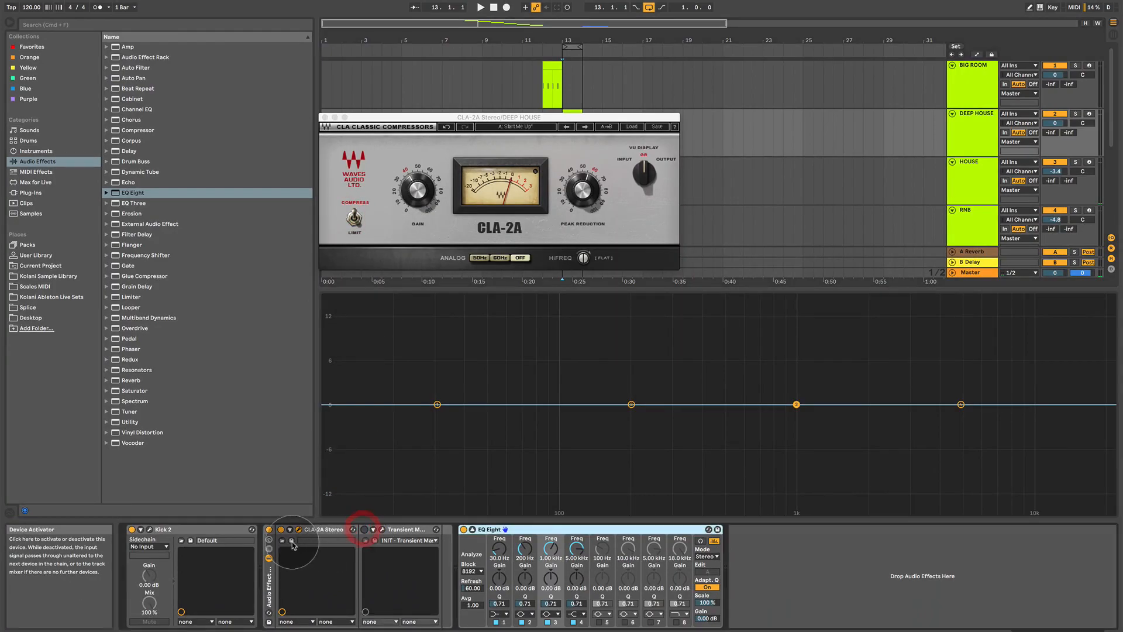
click(281, 530)
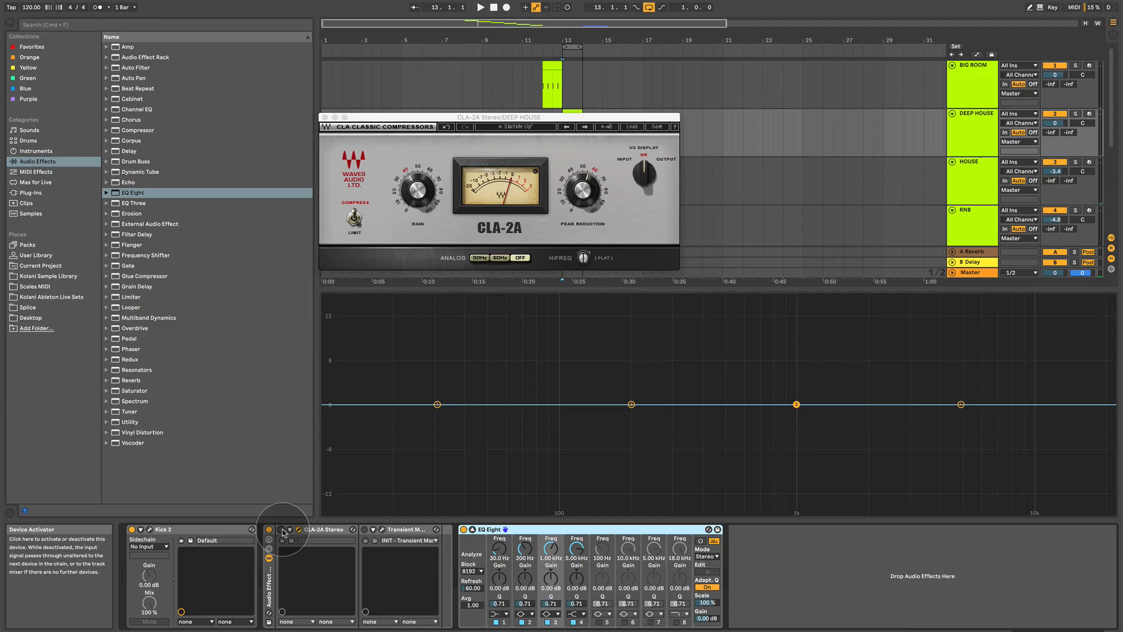
key(space)
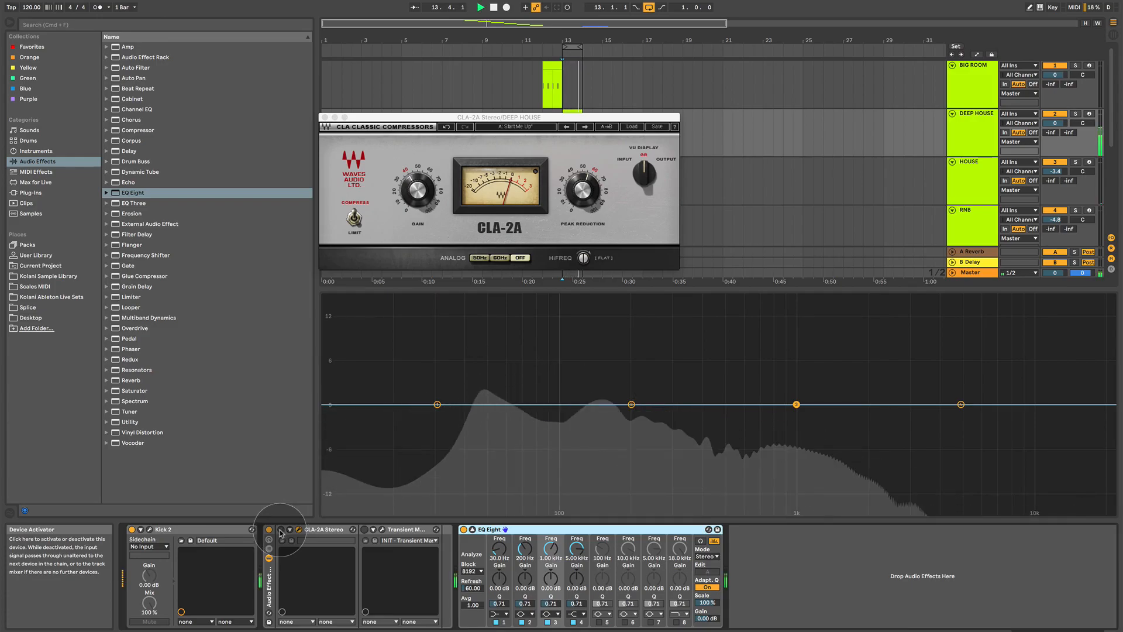
click(282, 530)
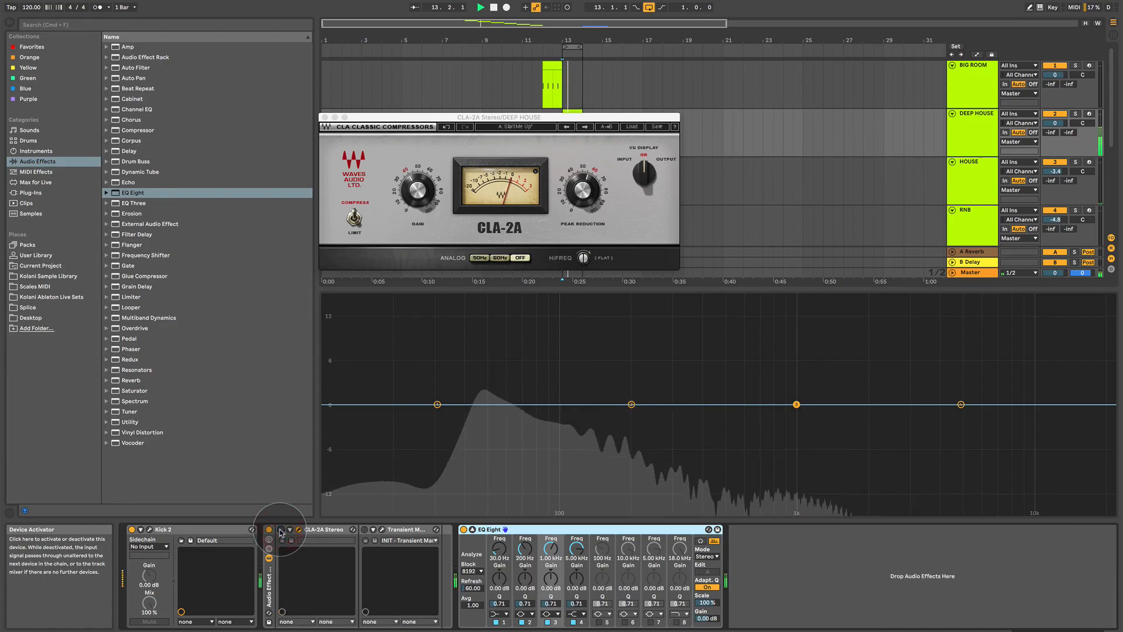
click(281, 530)
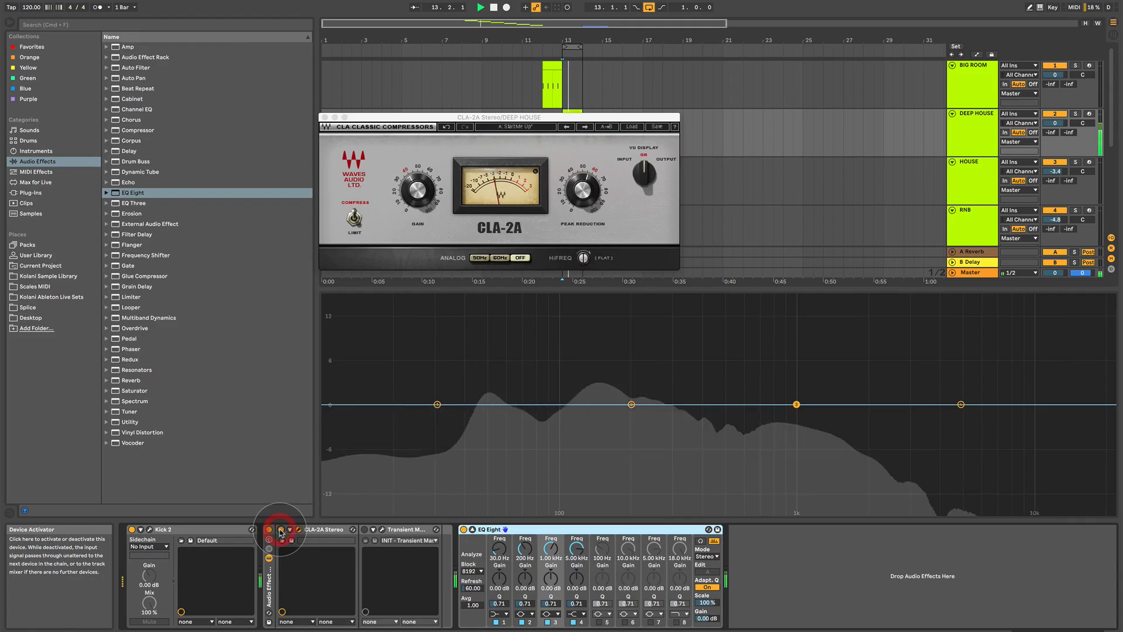
key(space)
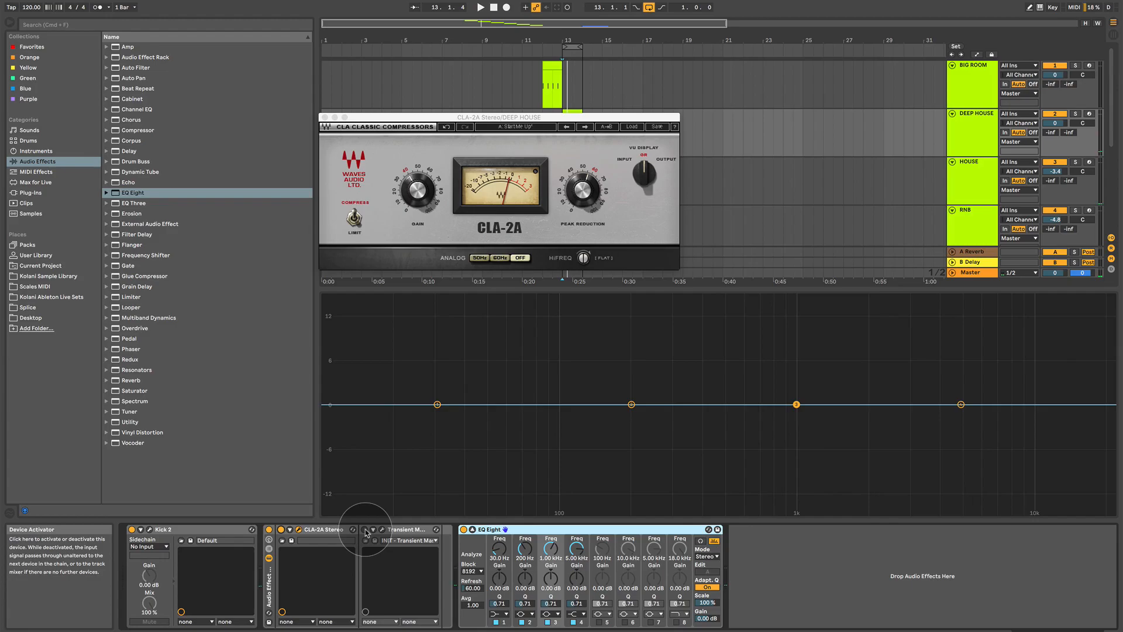
Compare the playing kick with Transient Master off and on, leave it active and inspect its Sustain control.
click(368, 532)
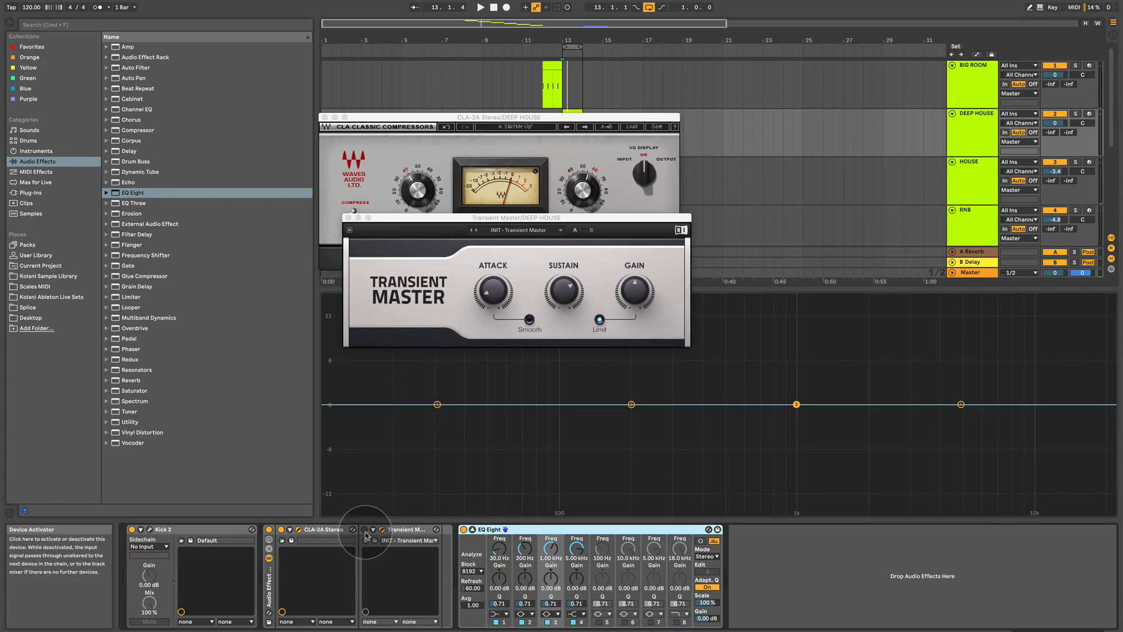
key(space)
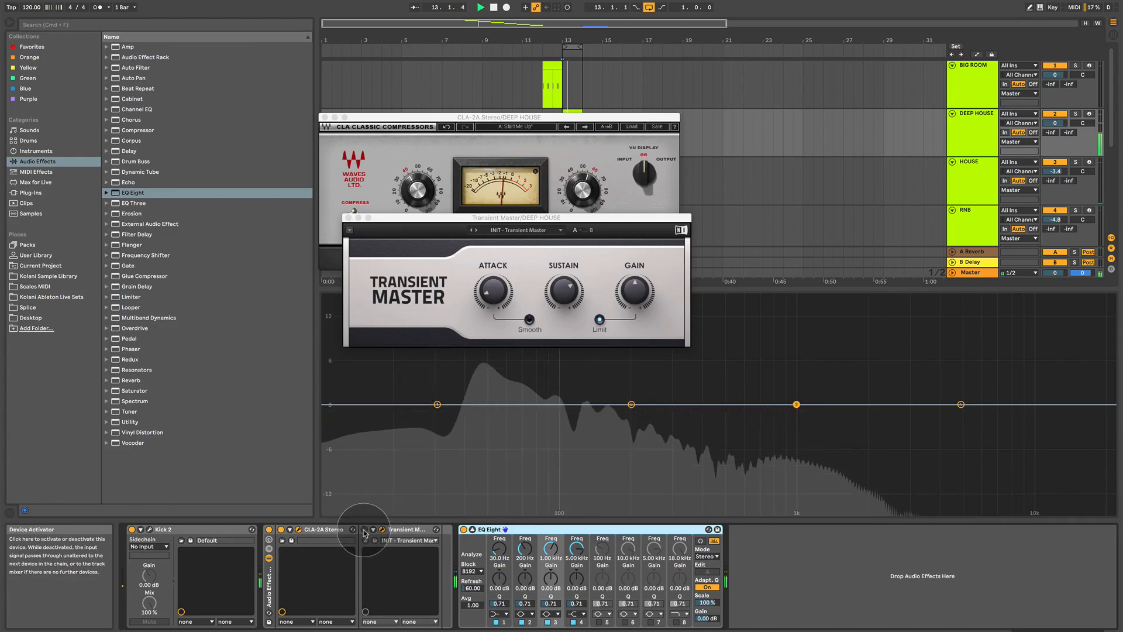
click(364, 530)
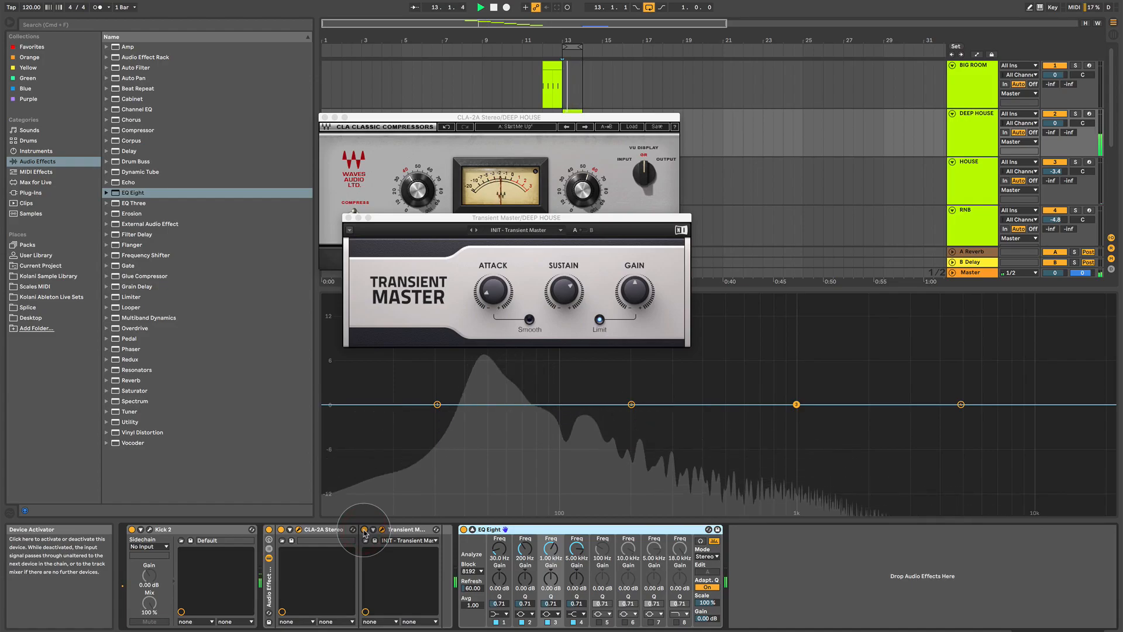
click(364, 530)
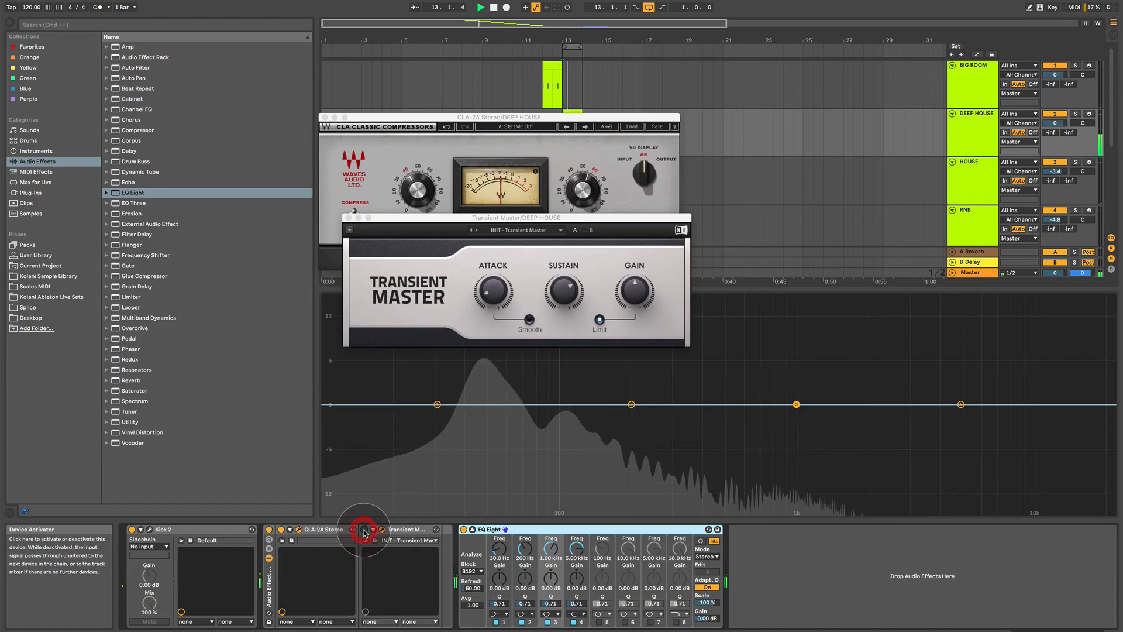
click(364, 531)
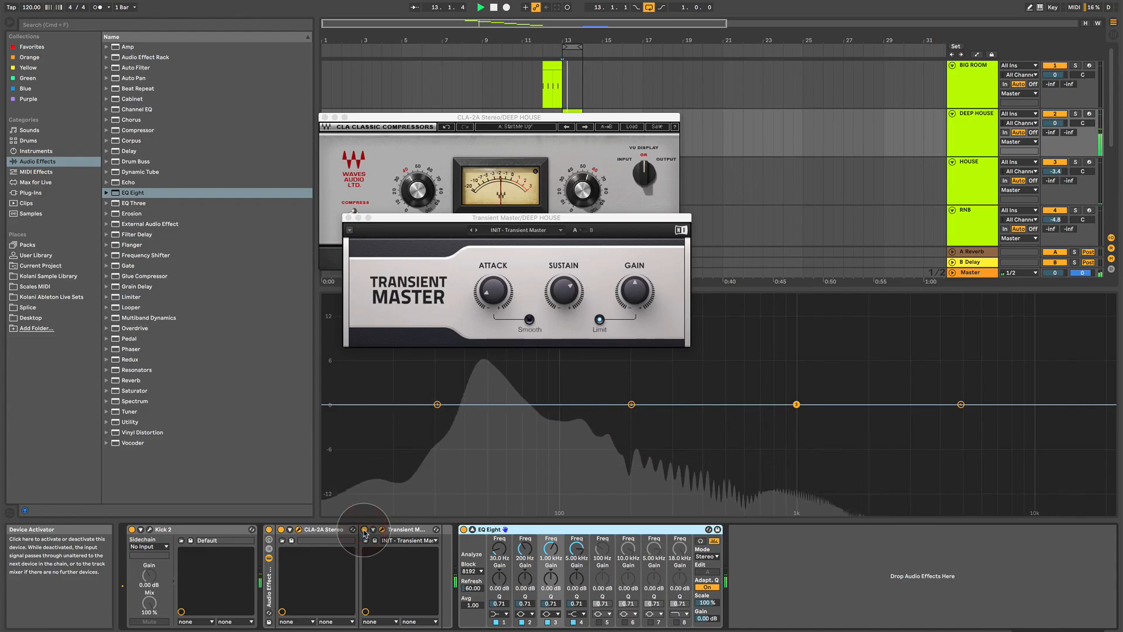
drag(564, 287, 567, 269)
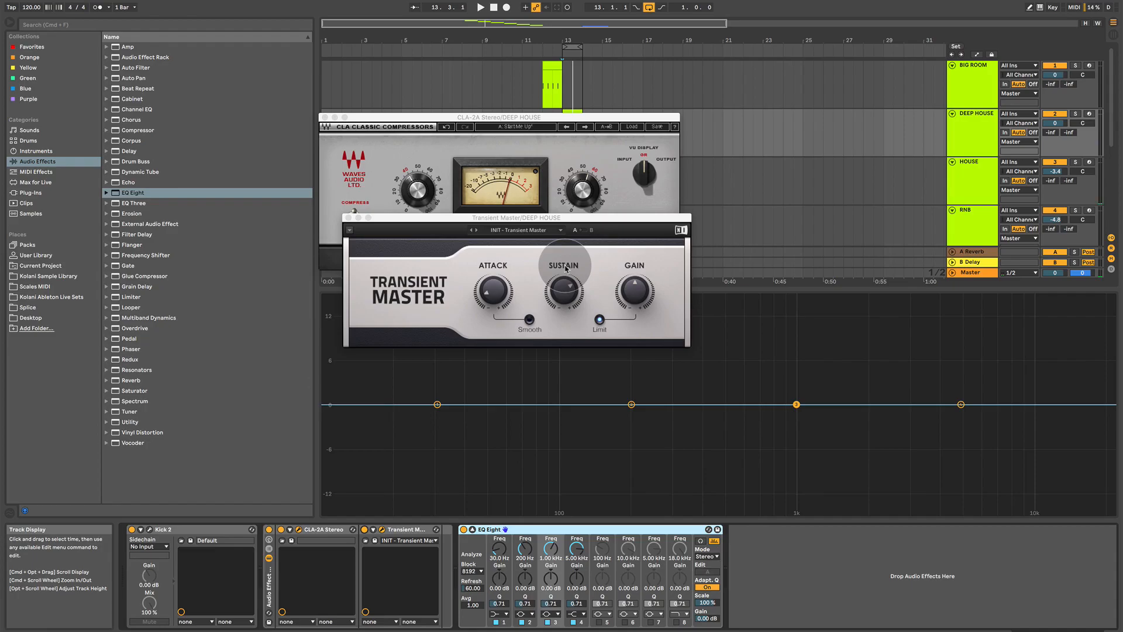
Close the CLA-2A and Transient Master windows, and review the kick's pitch envelope in Kick 2.
click(527, 141)
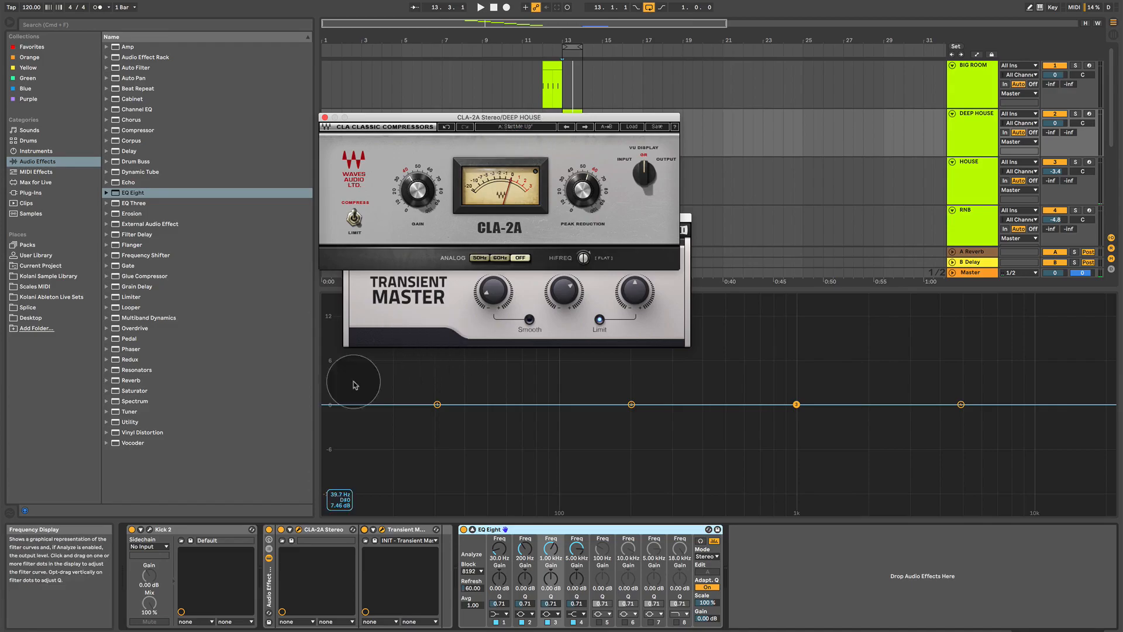
click(325, 117)
click(349, 218)
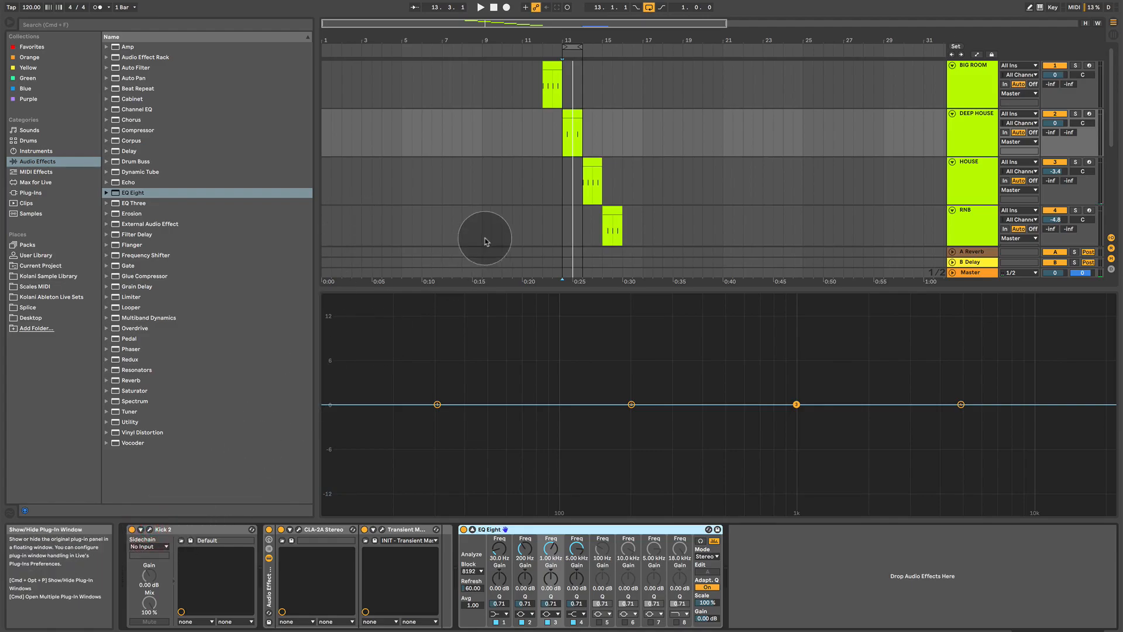
key(super+alt+p)
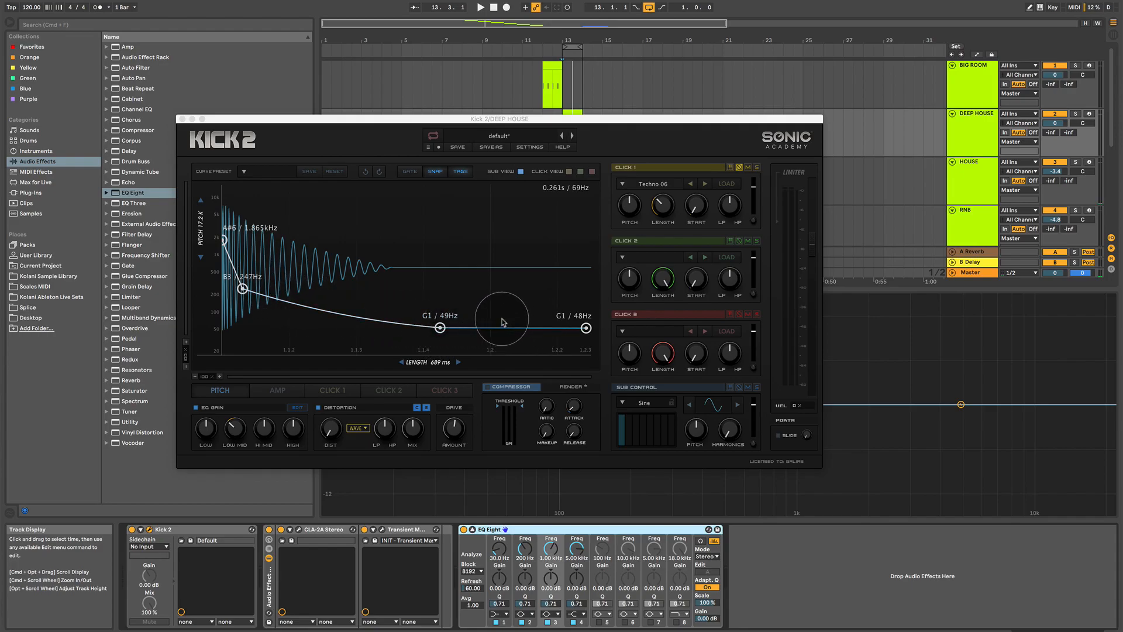
click(182, 120)
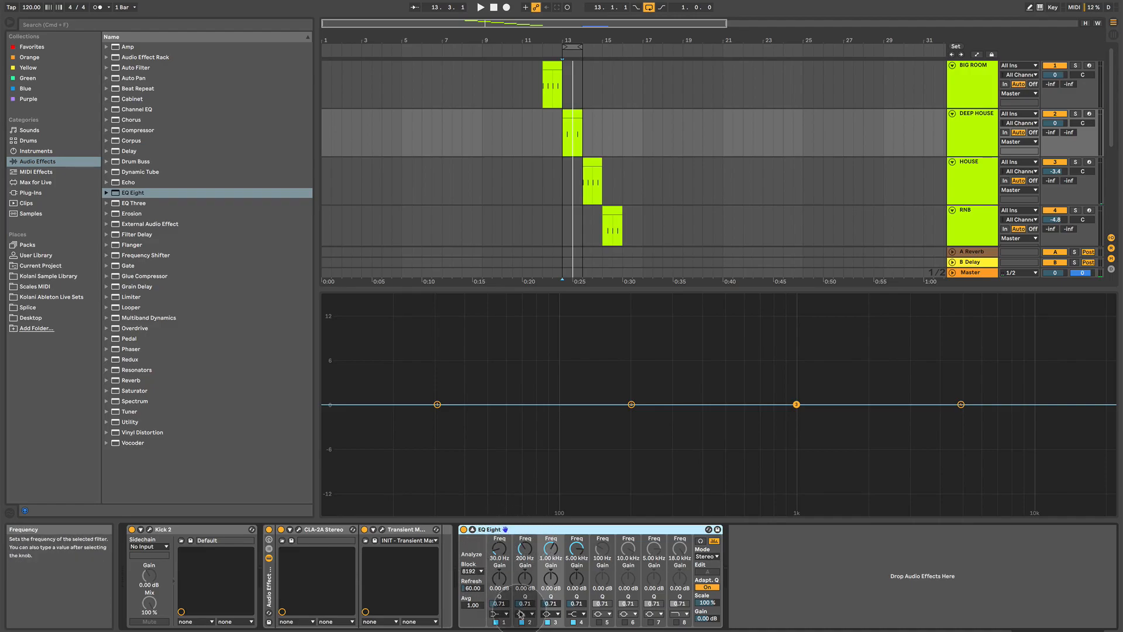
Reopen Kick 2, move it clear of the EQ Eight display and shift EQ band 2 to 195 Hz and -0.11 dB.
click(150, 530)
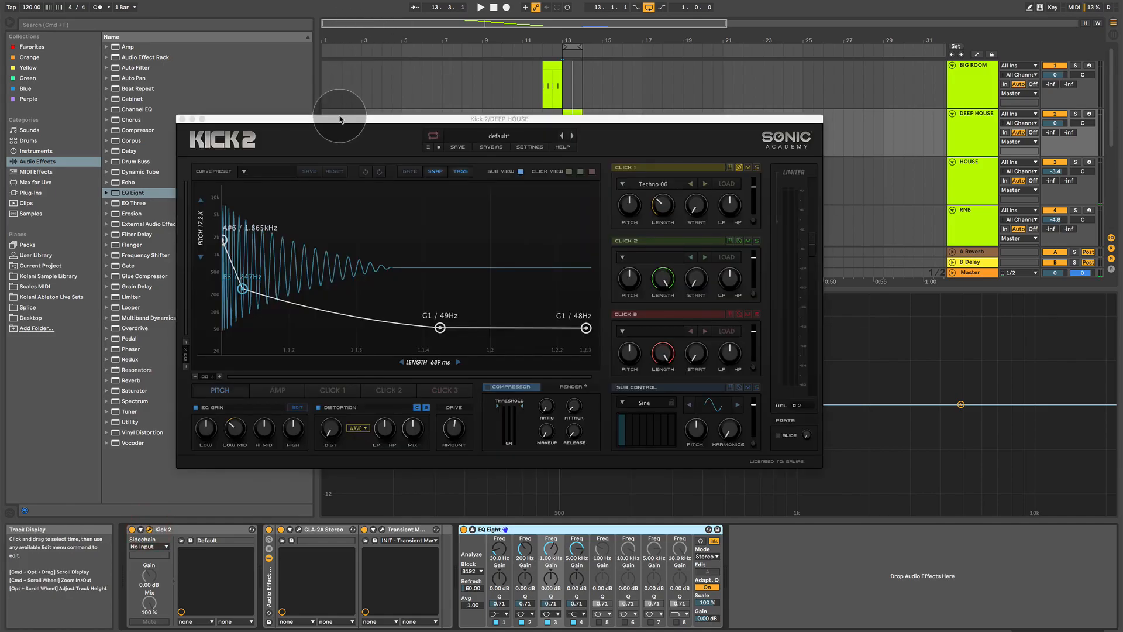
drag(340, 119, 615, 55)
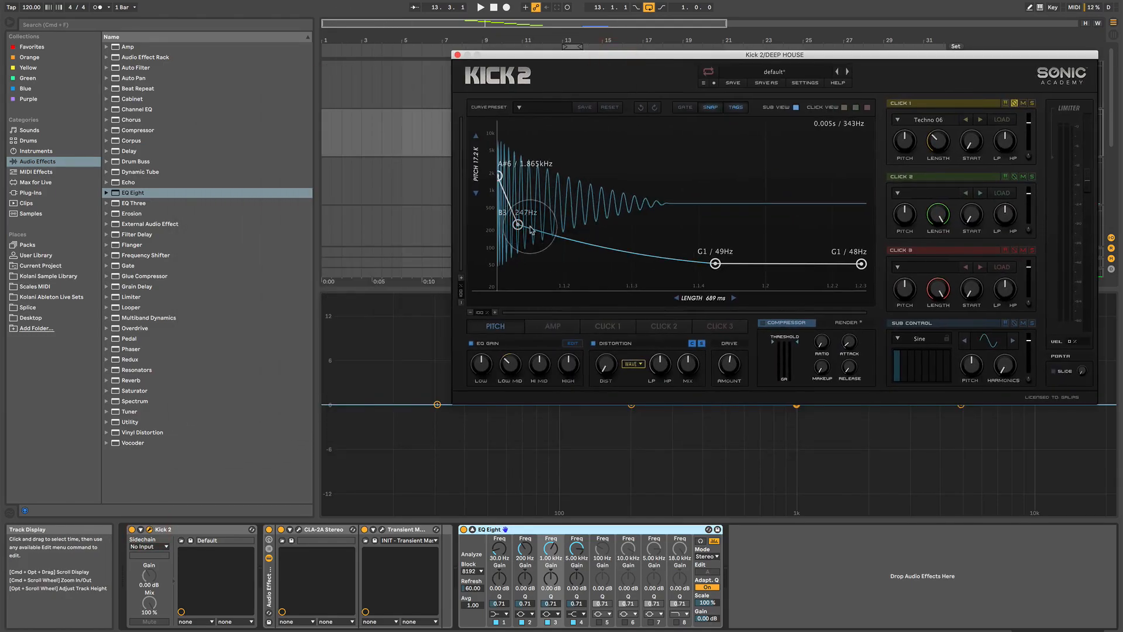
drag(579, 56, 796, 511)
mouse_move(631, 404)
mouse_down()
mouse_move(629, 428)
mouse_move(629, 405)
mouse_up()
drag(762, 512, 401, 114)
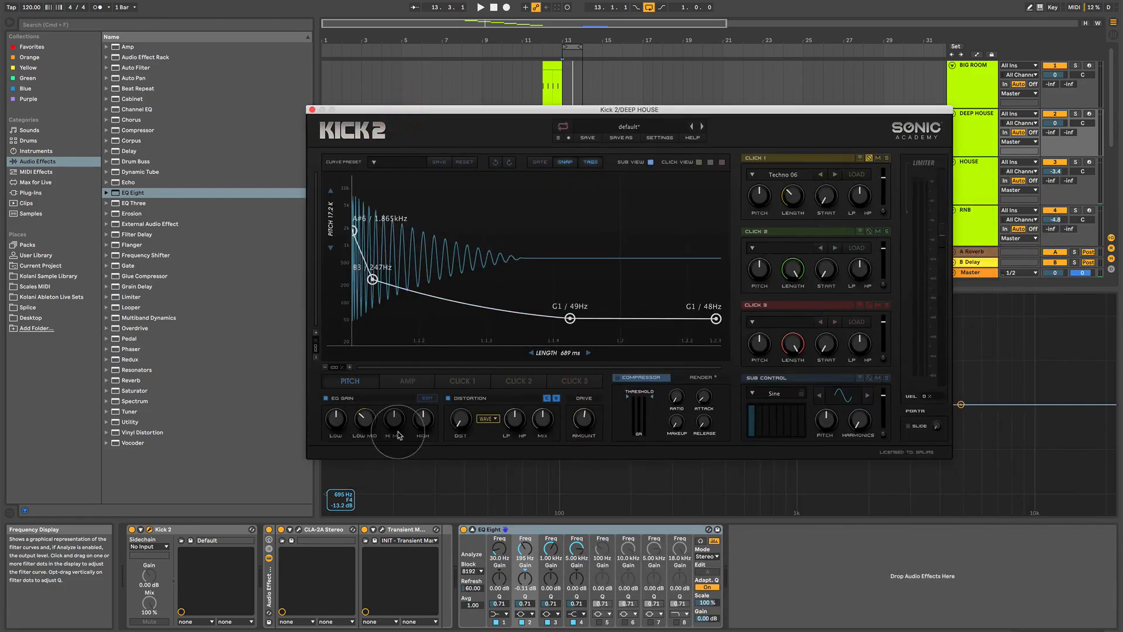
Show and hide the edit view of Kick 2's EQ gain section, and close the plug-in.
click(430, 398)
click(429, 398)
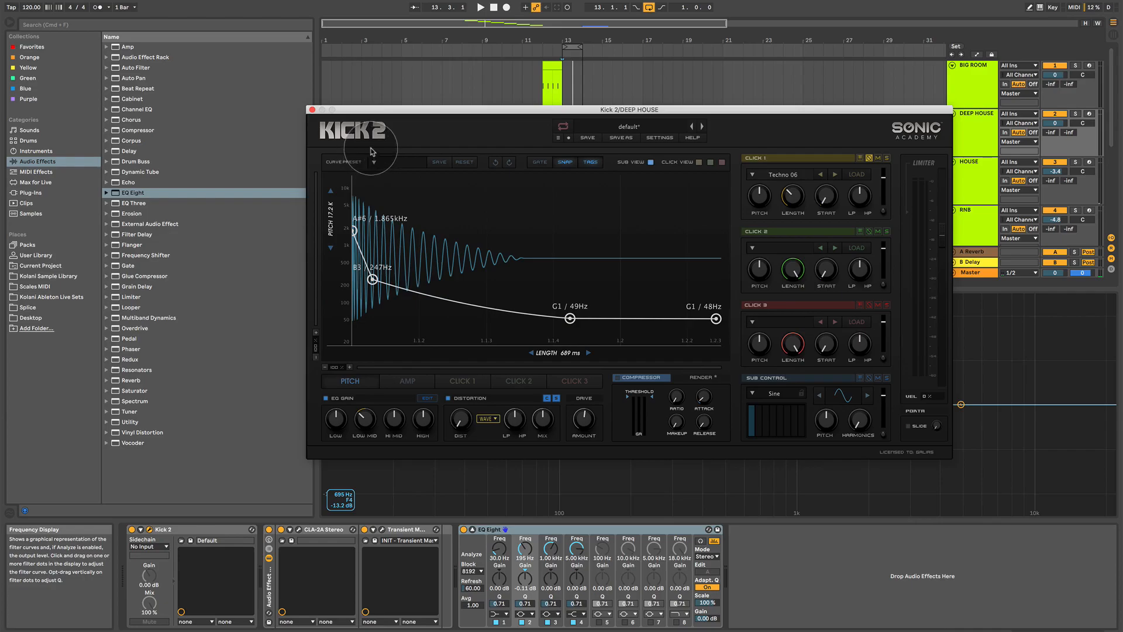
click(313, 110)
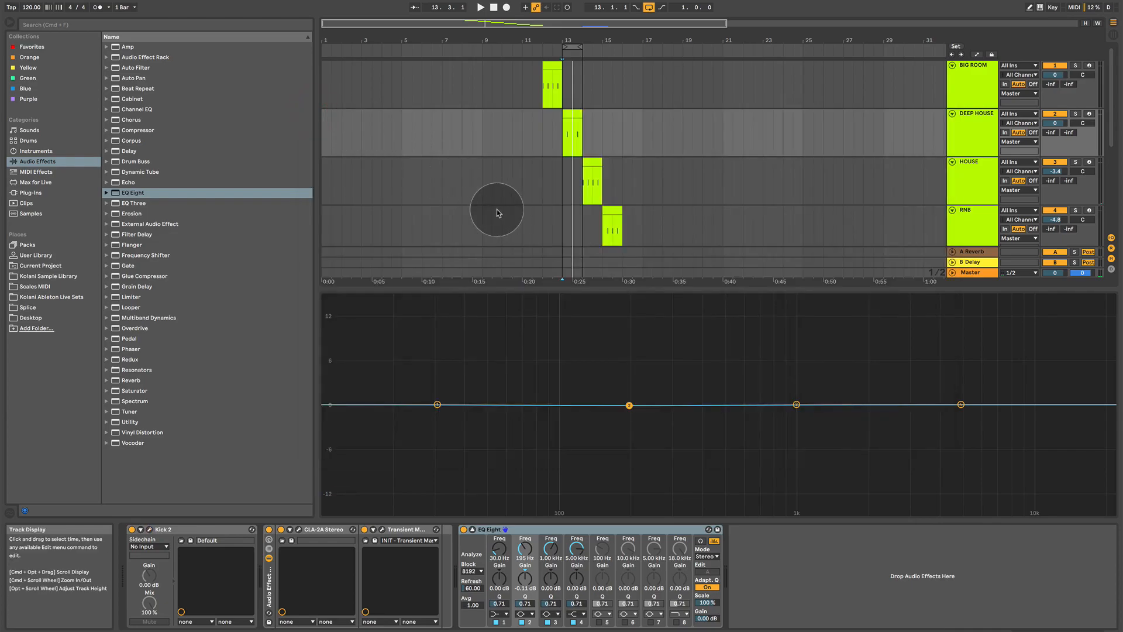